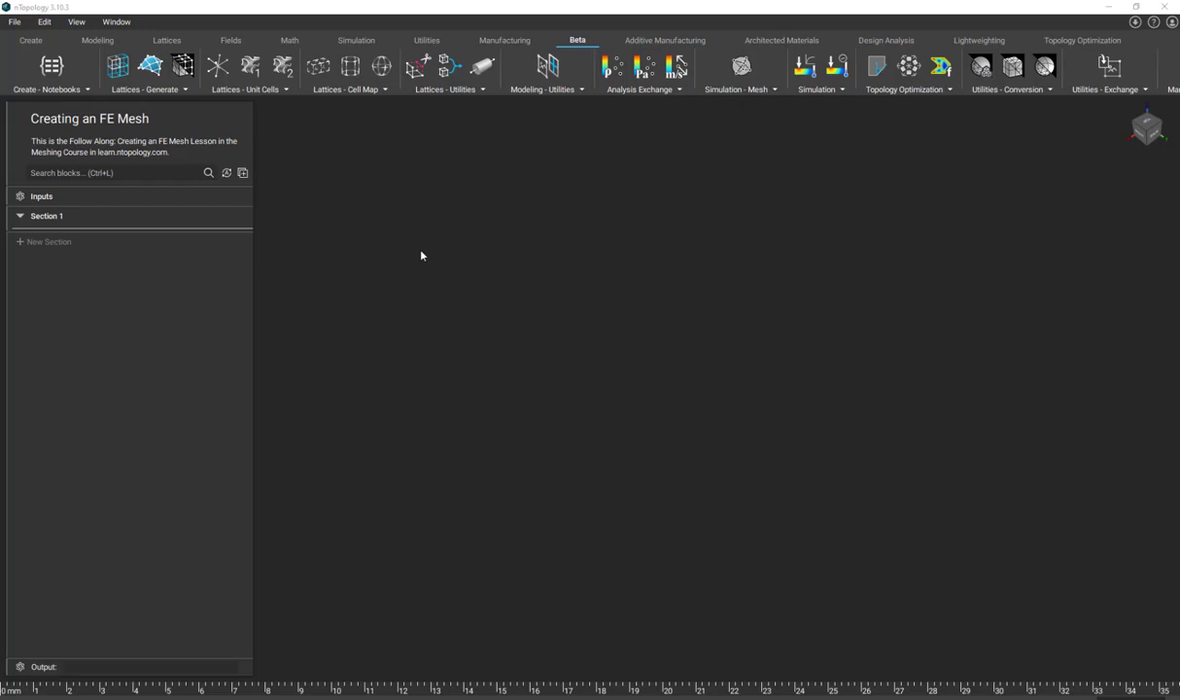
# - Add an Import Part block and load the file Solid Brake Pedal.x_t into it
pyautogui.click(426, 41)
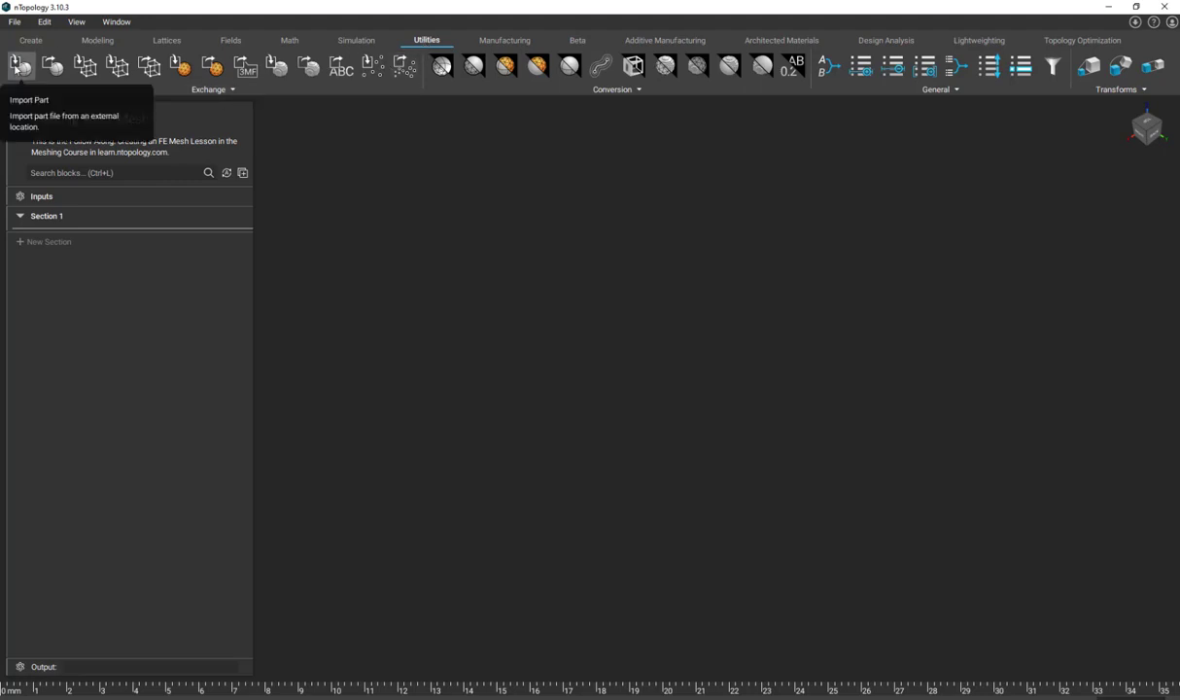
pyautogui.click(16, 68)
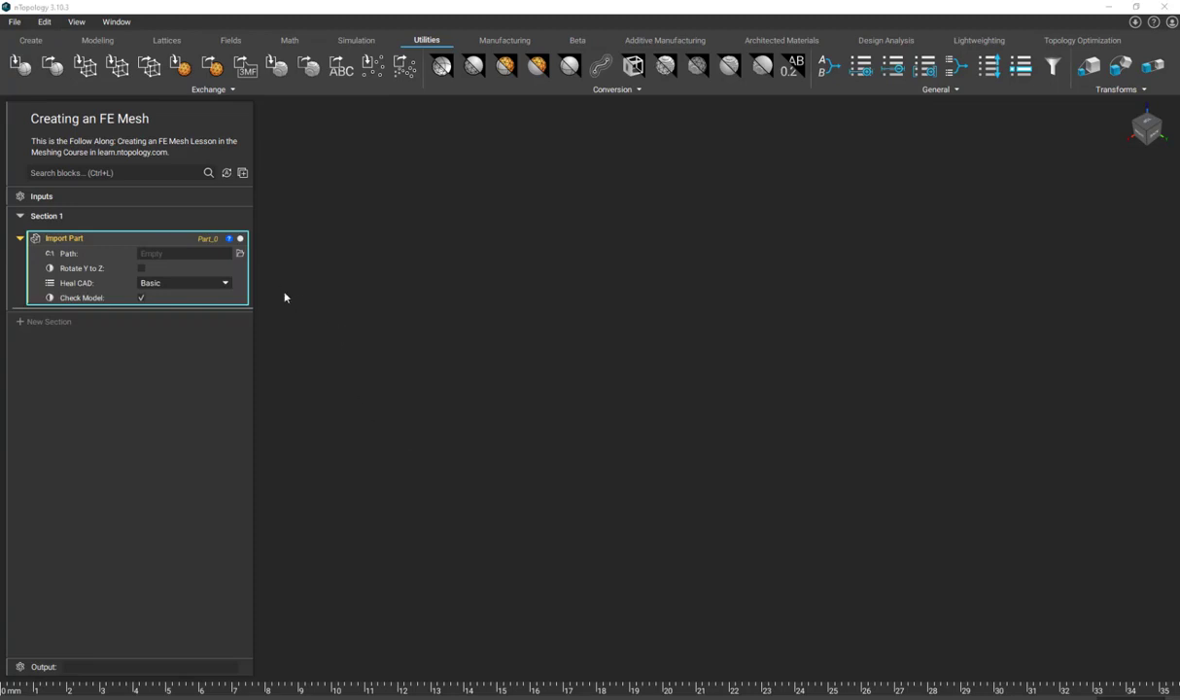
pyautogui.click(240, 255)
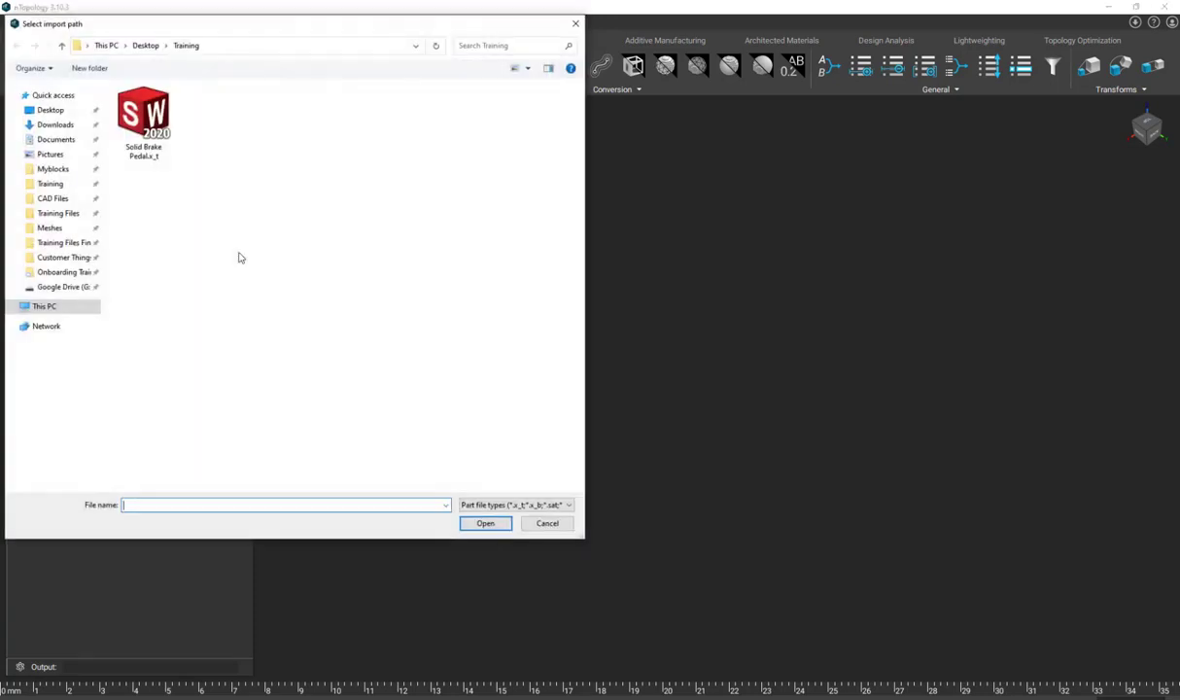
pyautogui.click(160, 158)
pyautogui.click(486, 523)
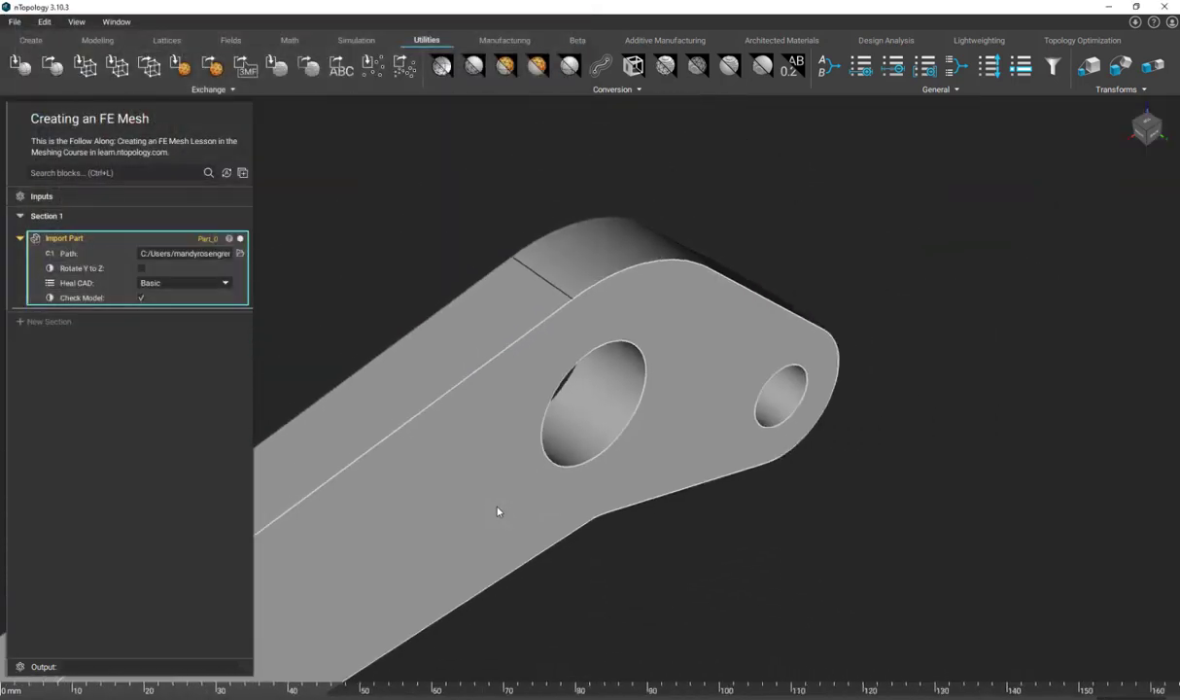
# - Create a CAD body variable from the entire imported brake pedal body
pyautogui.moveTo(526, 501); pyautogui.dragTo(803, 428, button='middle')
pyautogui.moveTo(349, 498); pyautogui.dragTo(479, 361, button='middle')
pyautogui.scroll(-3, 478, 365)
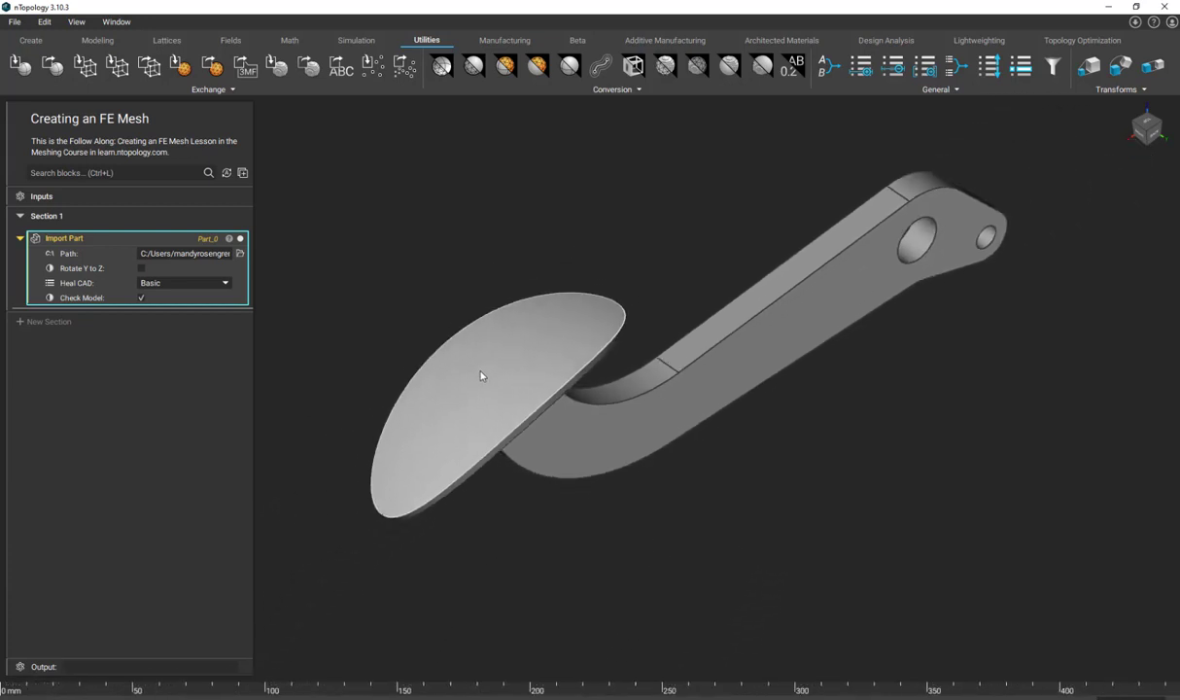
pyautogui.moveTo(523, 421); pyautogui.dragTo(547, 386, button='right')
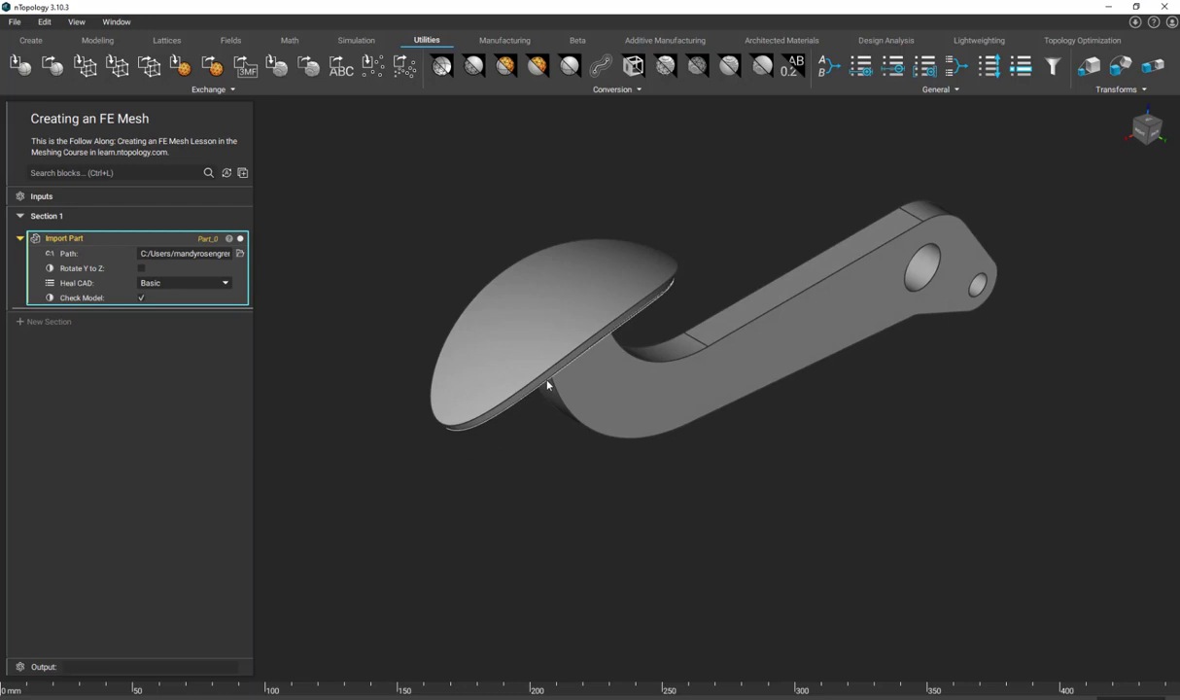
pyautogui.moveTo(557, 341); pyautogui.dragTo(467, 266, button='right')
pyautogui.doubleClick(465, 270)
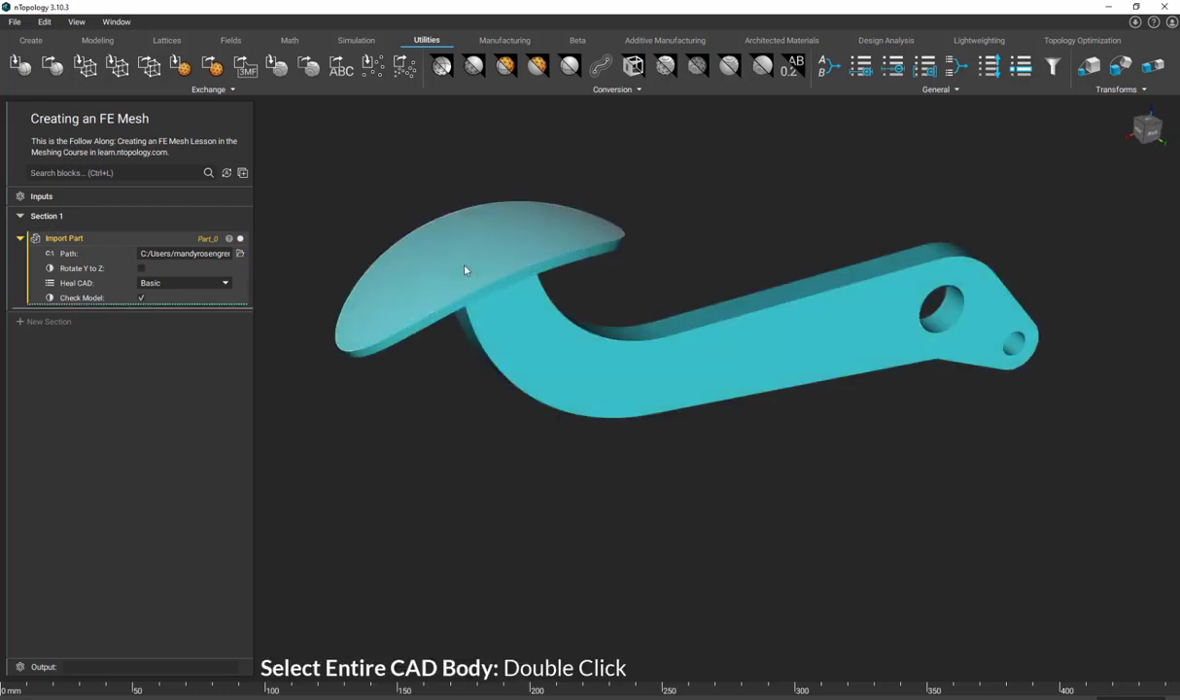
pyautogui.rightClick(519, 345)
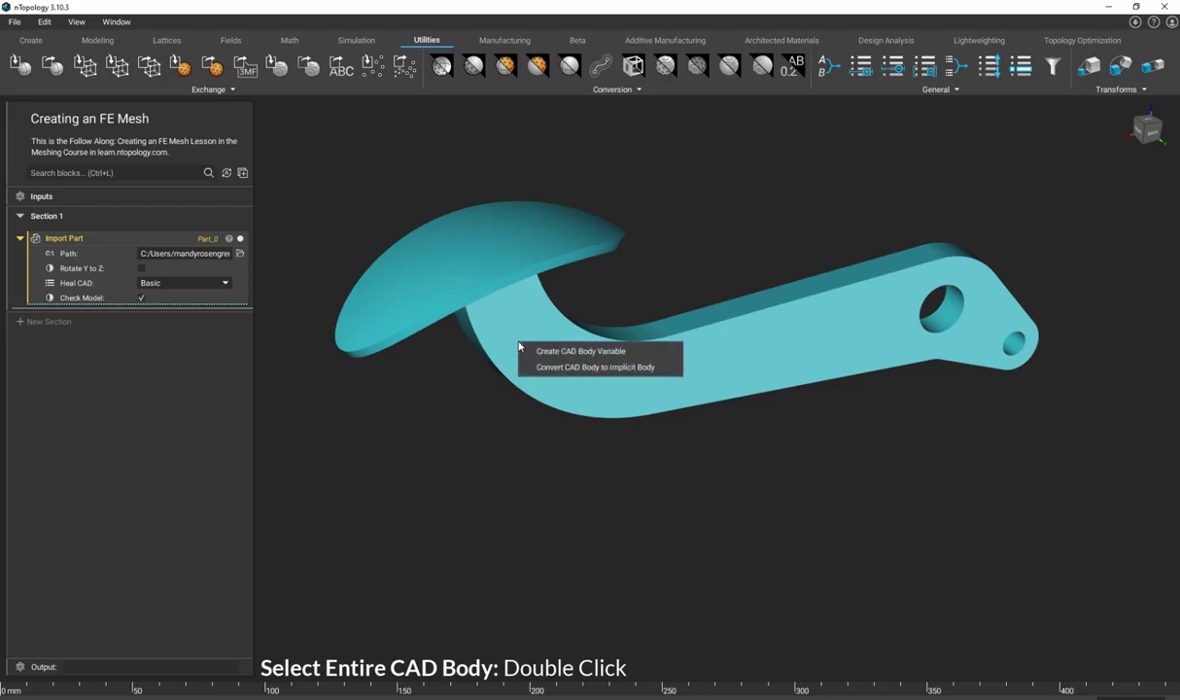
pyautogui.click(579, 352)
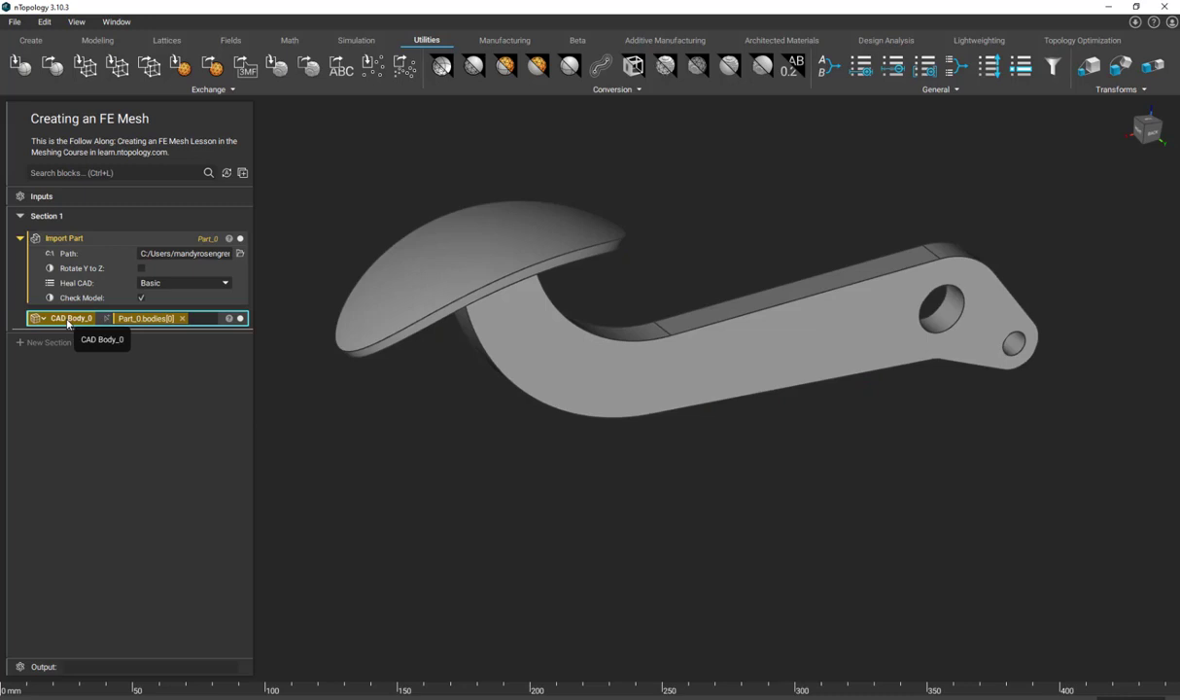
# - Rename the CAD body variable as Part
pyautogui.doubleClick(67, 321)
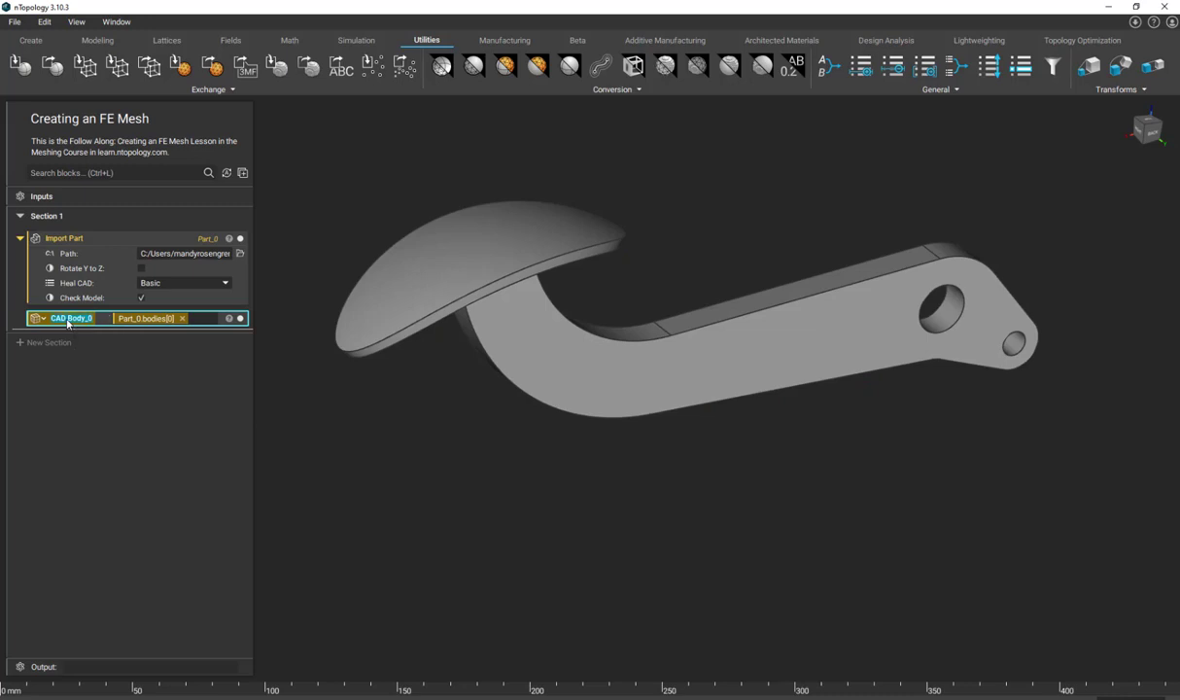
pyautogui.write('Part')
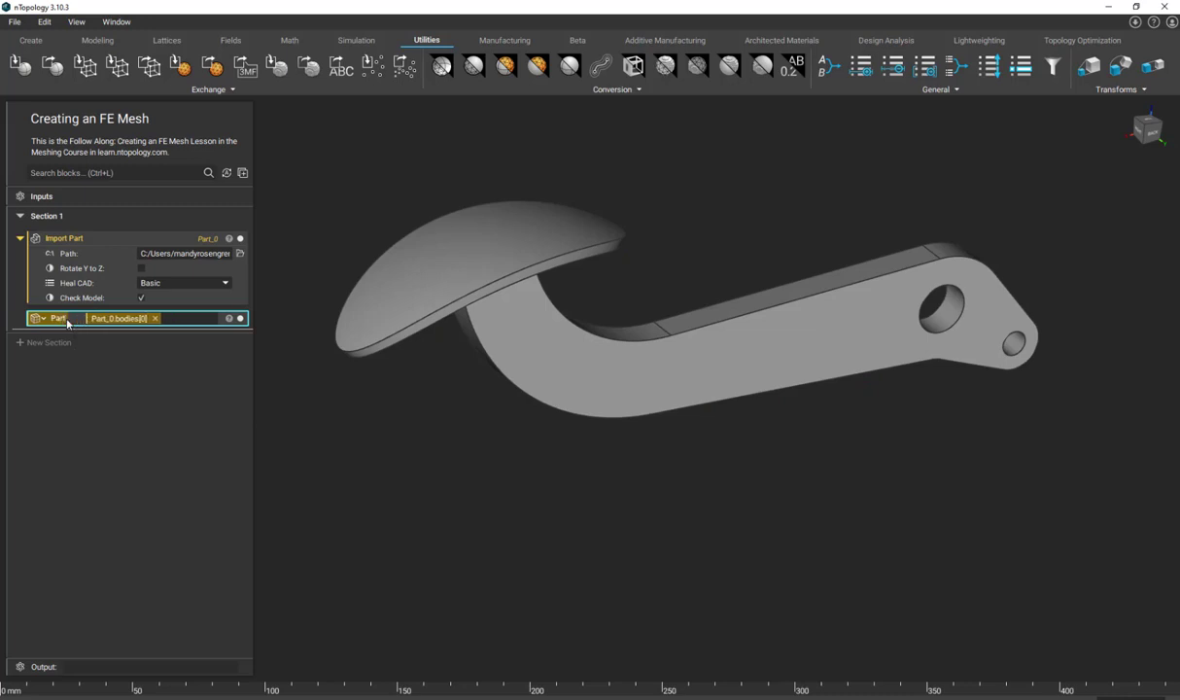
pyautogui.press('Return')
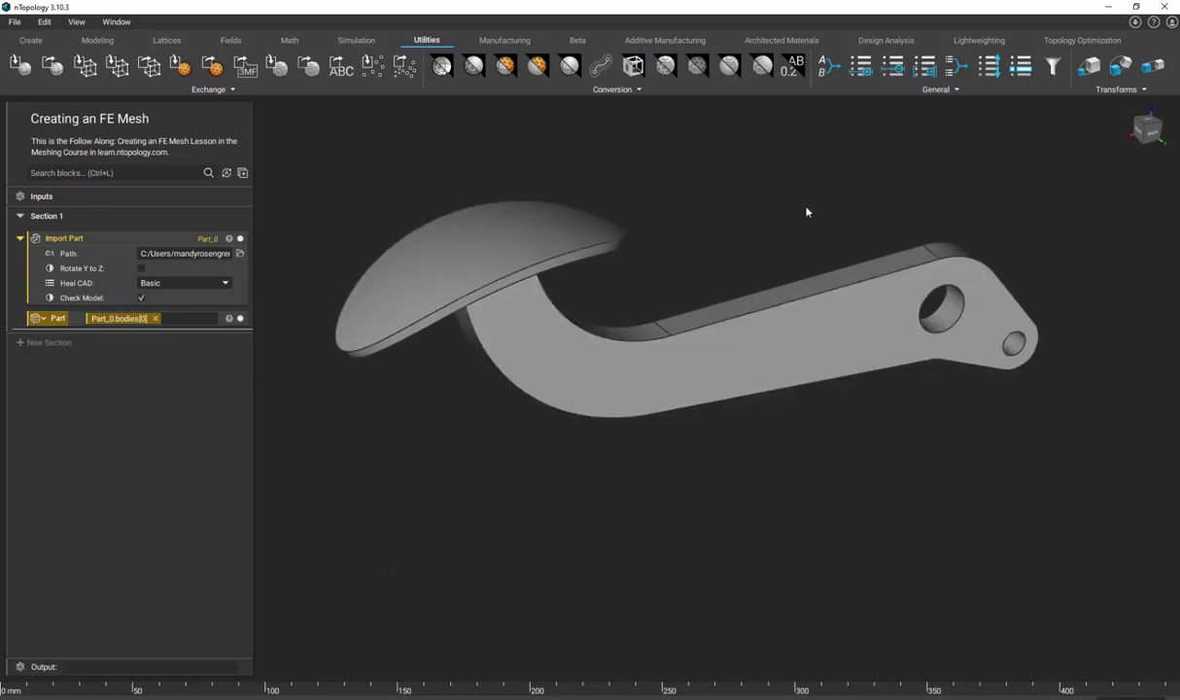
# - Add a Mesh from CAD Body block and assign the Part variable as its CAD body
pyautogui.click(612, 89)
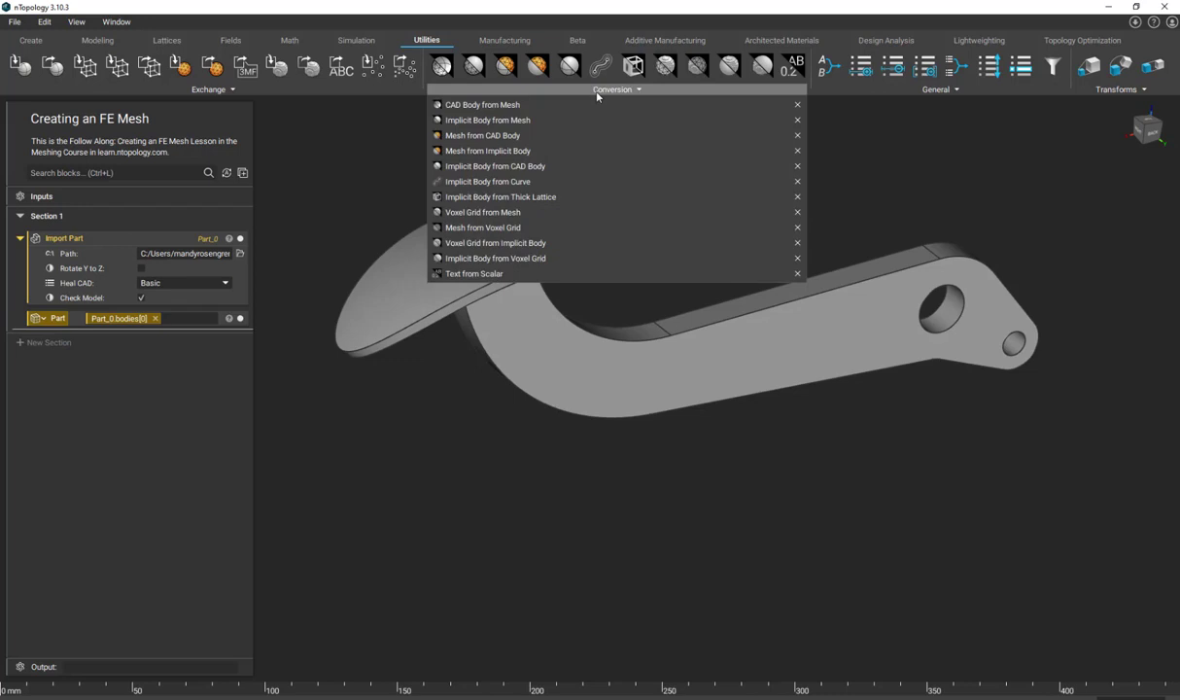
pyautogui.click(559, 139)
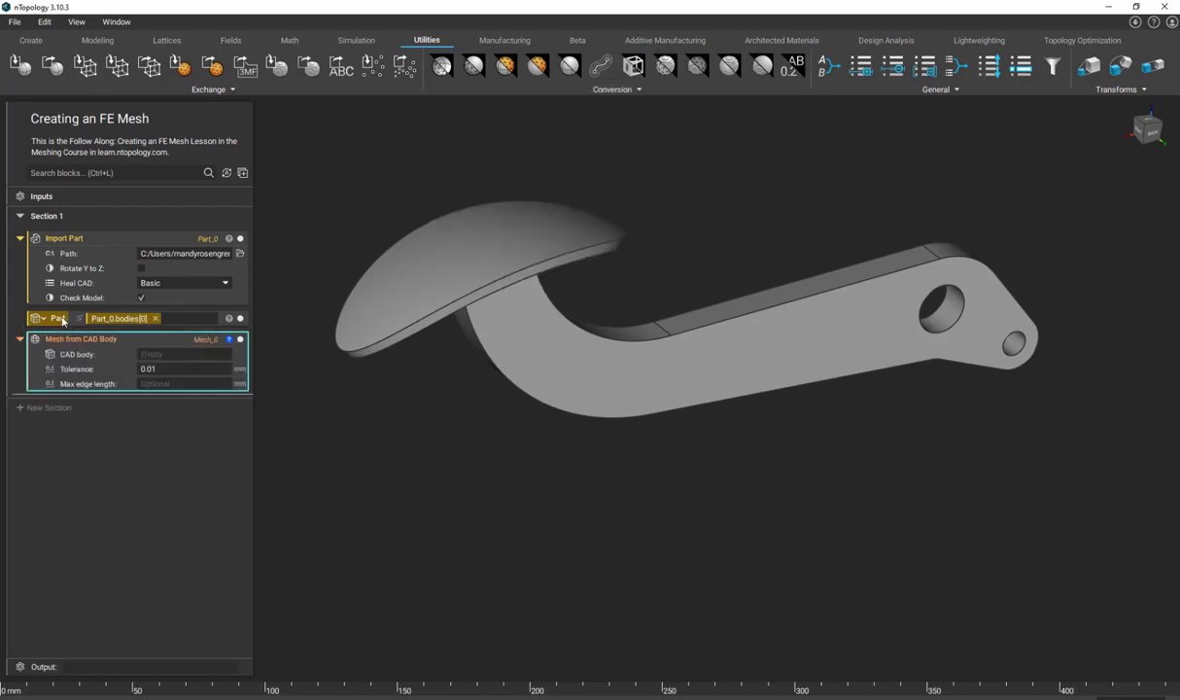
pyautogui.moveTo(60, 321); pyautogui.dragTo(160, 354)
pyautogui.moveTo(394, 440); pyautogui.dragTo(450, 382, button='right')
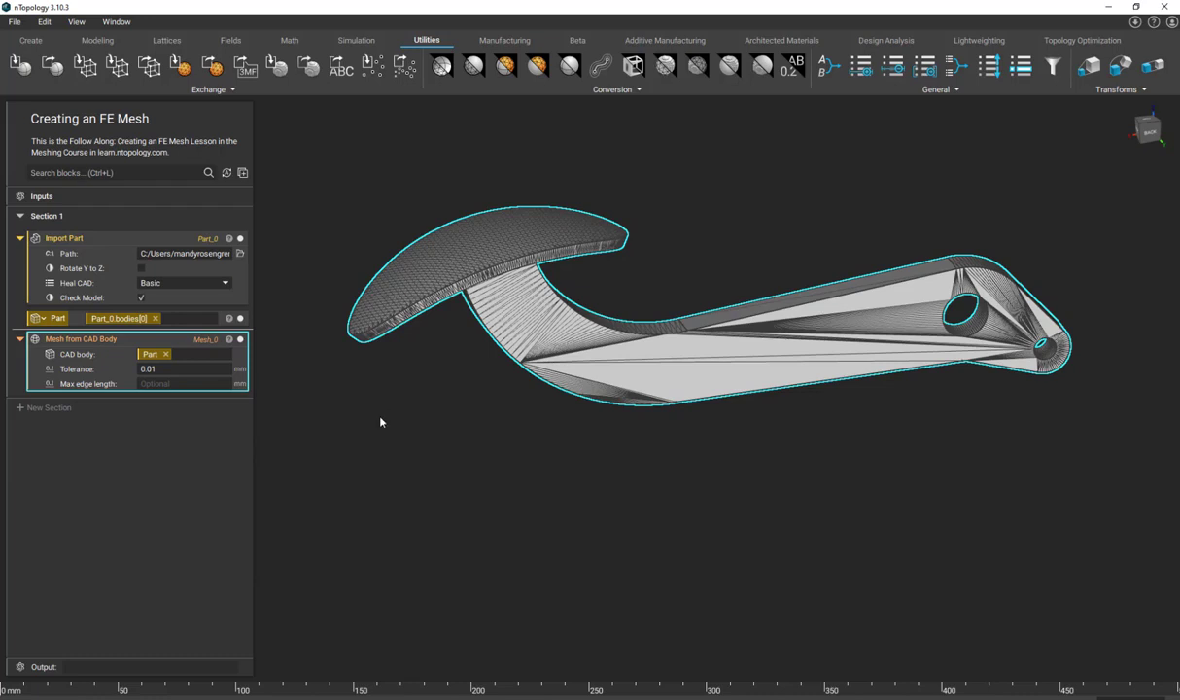
pyautogui.moveTo(456, 385); pyautogui.dragTo(474, 372, button='right')
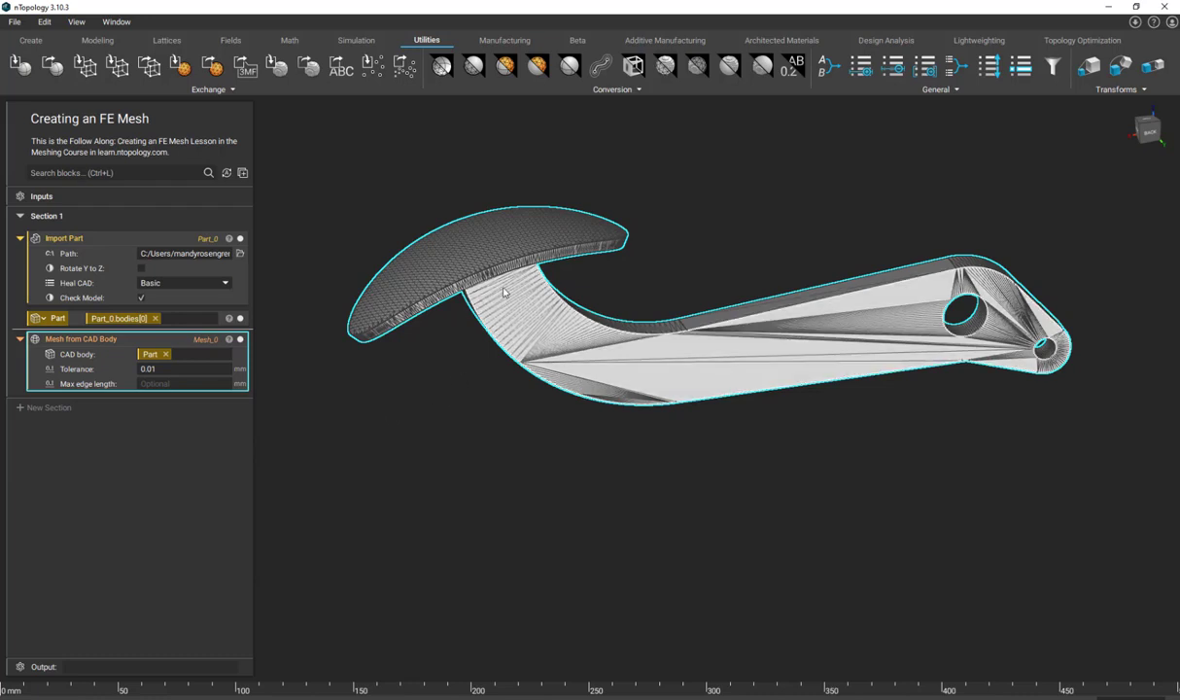
# - Add a Remesh Surface block and nest the Mesh from CAD Body block in it as the surface
pyautogui.click(114, 173)
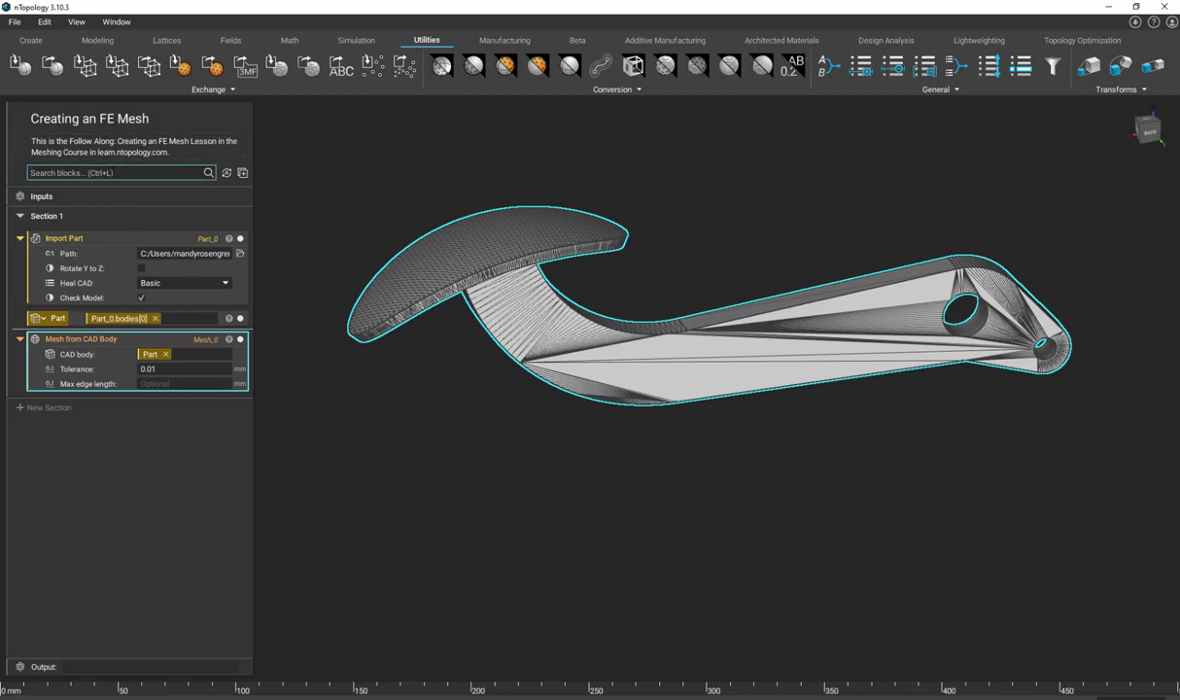
pyautogui.write('remesh')
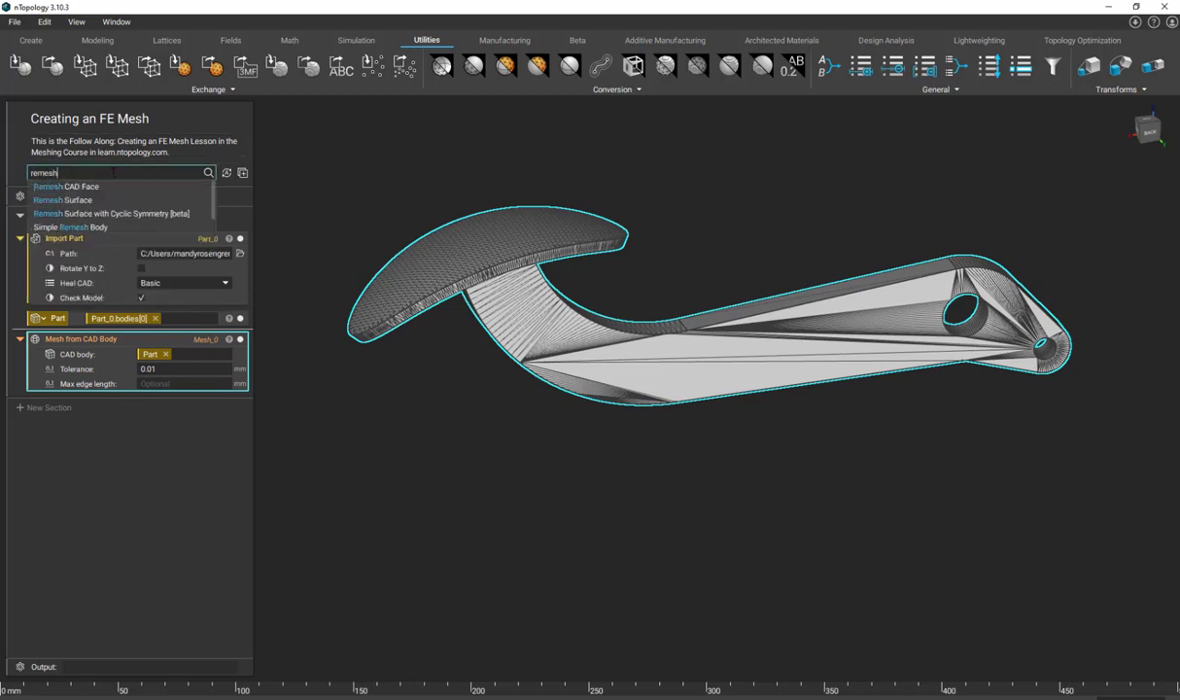
pyautogui.click(110, 200)
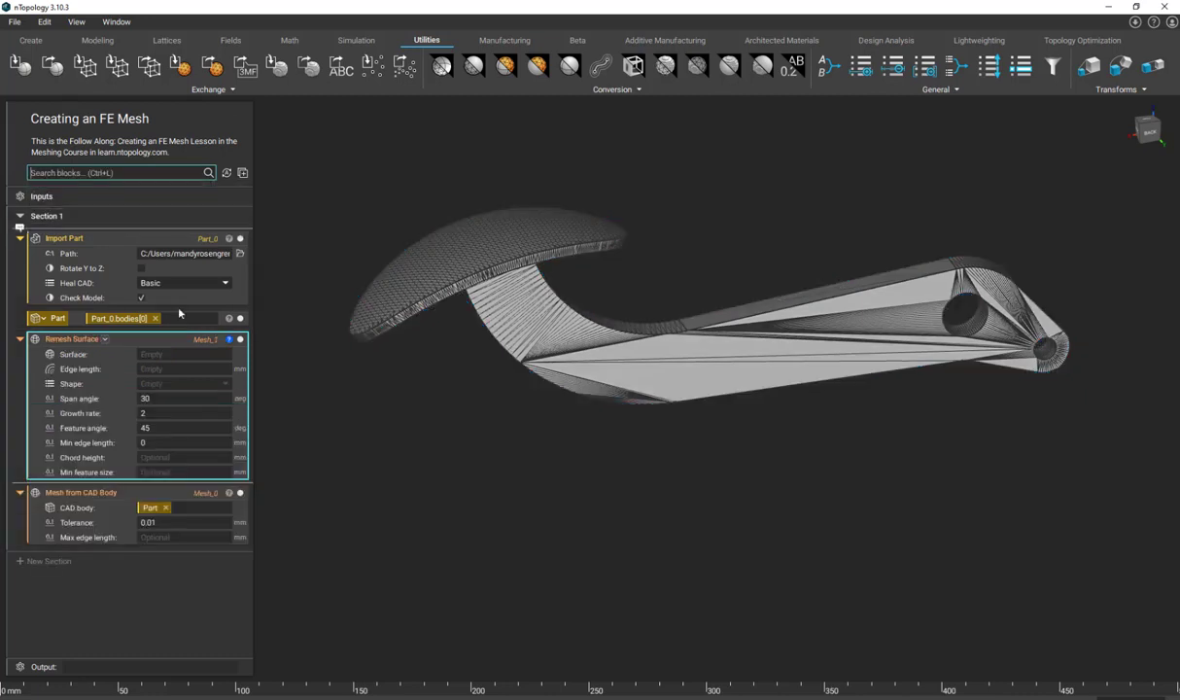
pyautogui.click(306, 466)
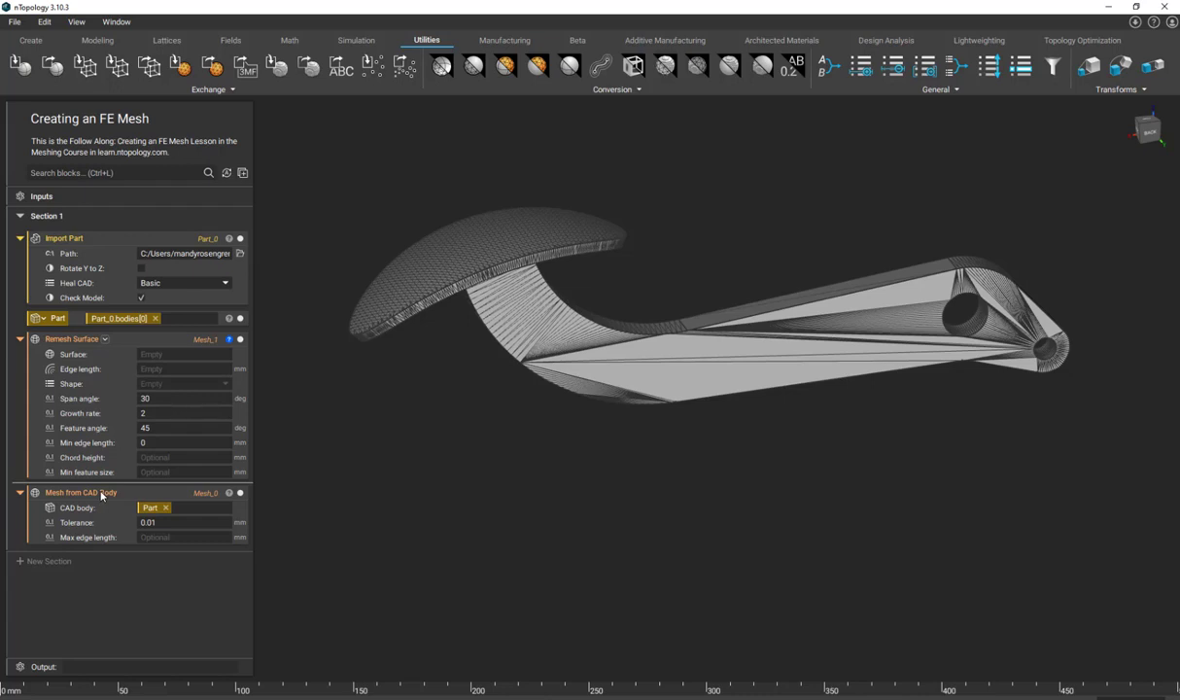
pyautogui.moveTo(102, 495); pyautogui.dragTo(200, 352)
# - Set the Remesh Surface edge length to 2 mm and its element shape to Triangle
pyautogui.click(185, 414)
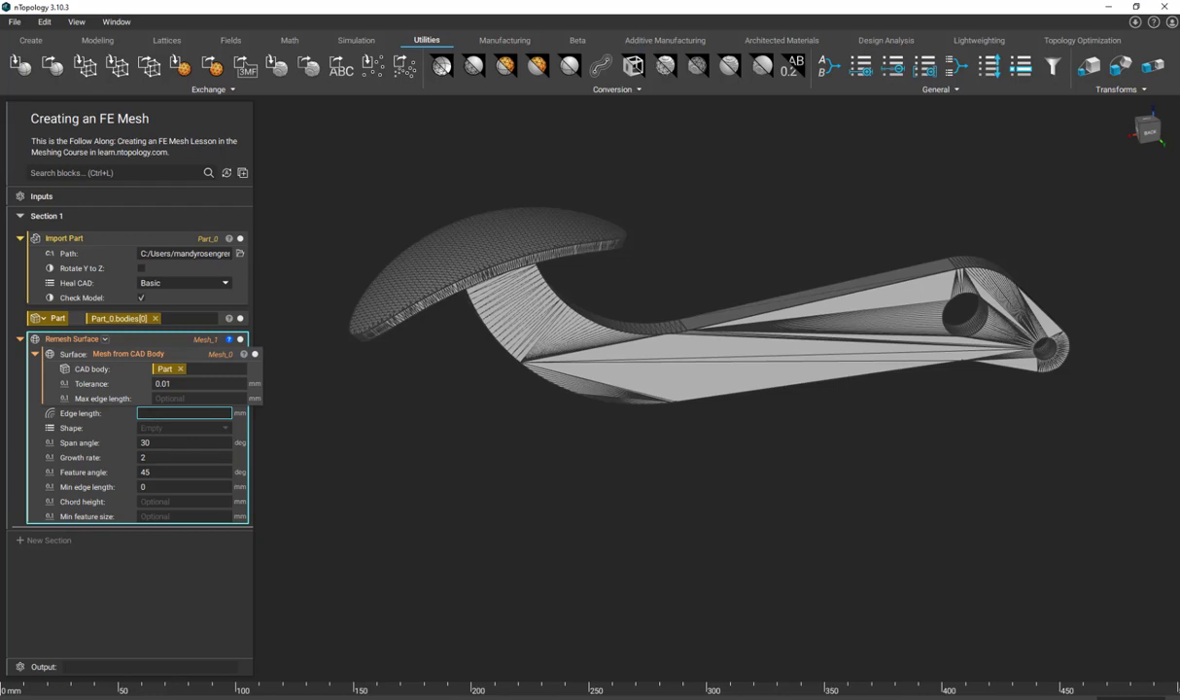
pyautogui.write('2')
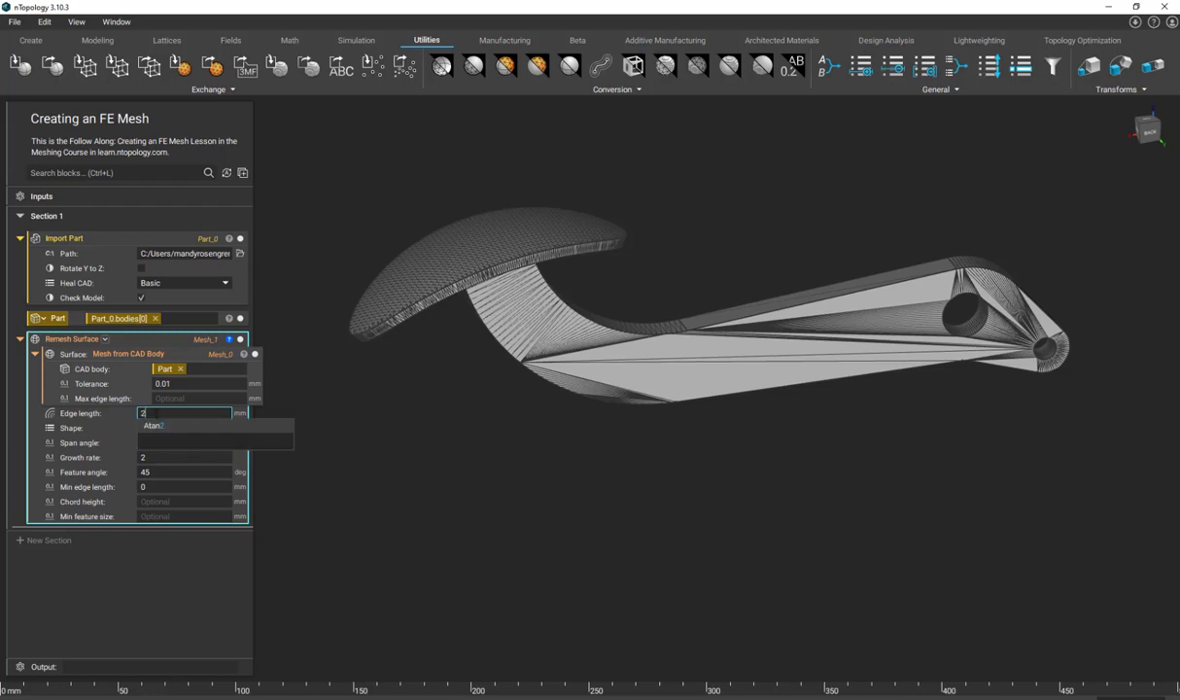
pyautogui.click(361, 357)
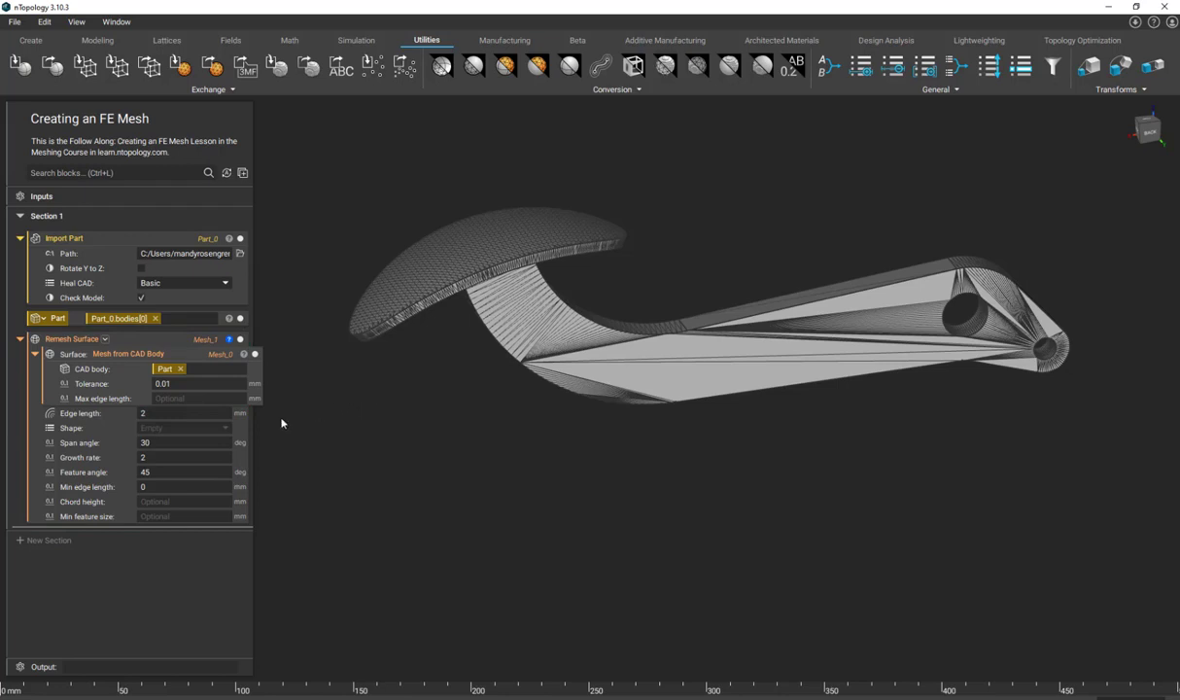
pyautogui.click(211, 429)
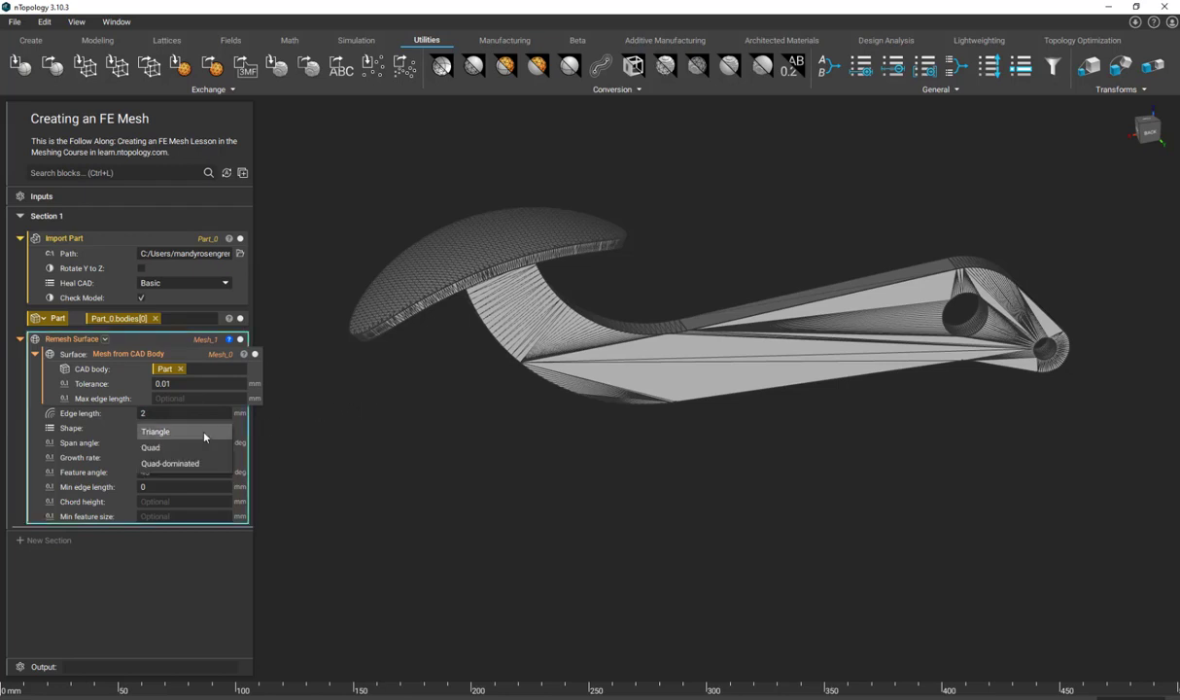
pyautogui.click(204, 435)
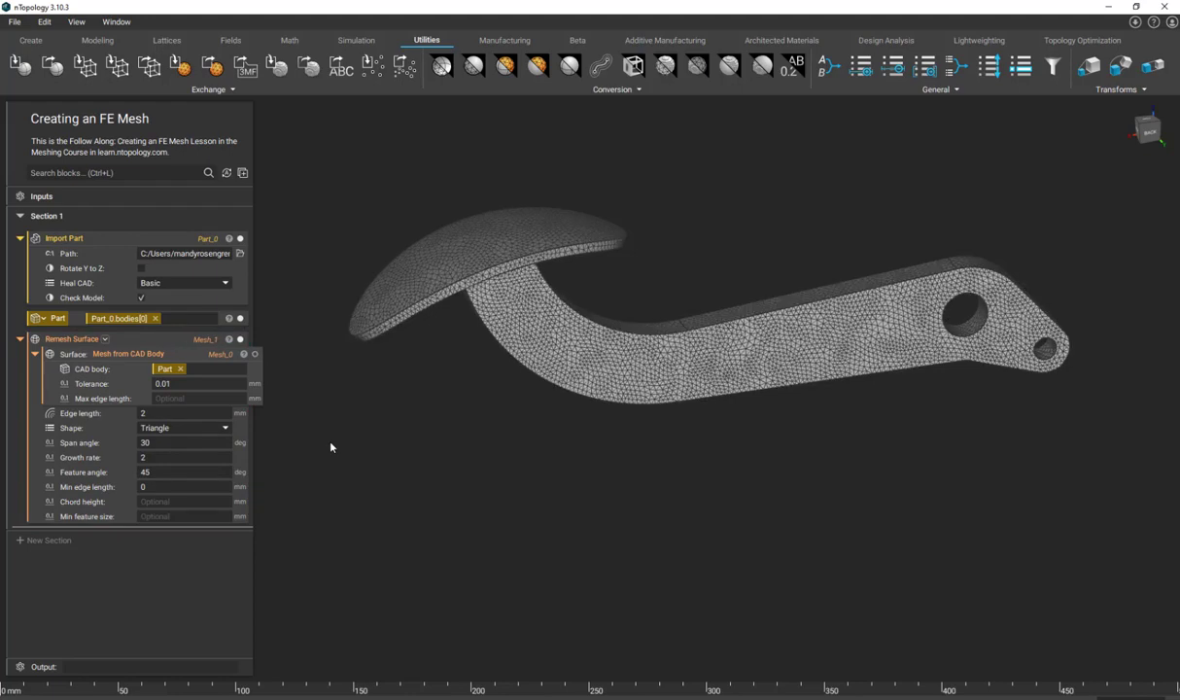
# - Hide the Import Part block and the Part variable so only the remeshed pedal is displayed
pyautogui.moveTo(486, 332); pyautogui.dragTo(424, 321, button='right')
pyautogui.click(242, 239)
pyautogui.click(241, 319)
# - Turn on a section cut through the pedal and shift its plane to about -1.86 mm in Z
pyautogui.moveTo(565, 365); pyautogui.dragTo(584, 273, button='right')
pyautogui.moveTo(836, 315); pyautogui.dragTo(705, 331, button='right')
pyautogui.moveTo(597, 332); pyautogui.dragTo(613, 368, button='middle')
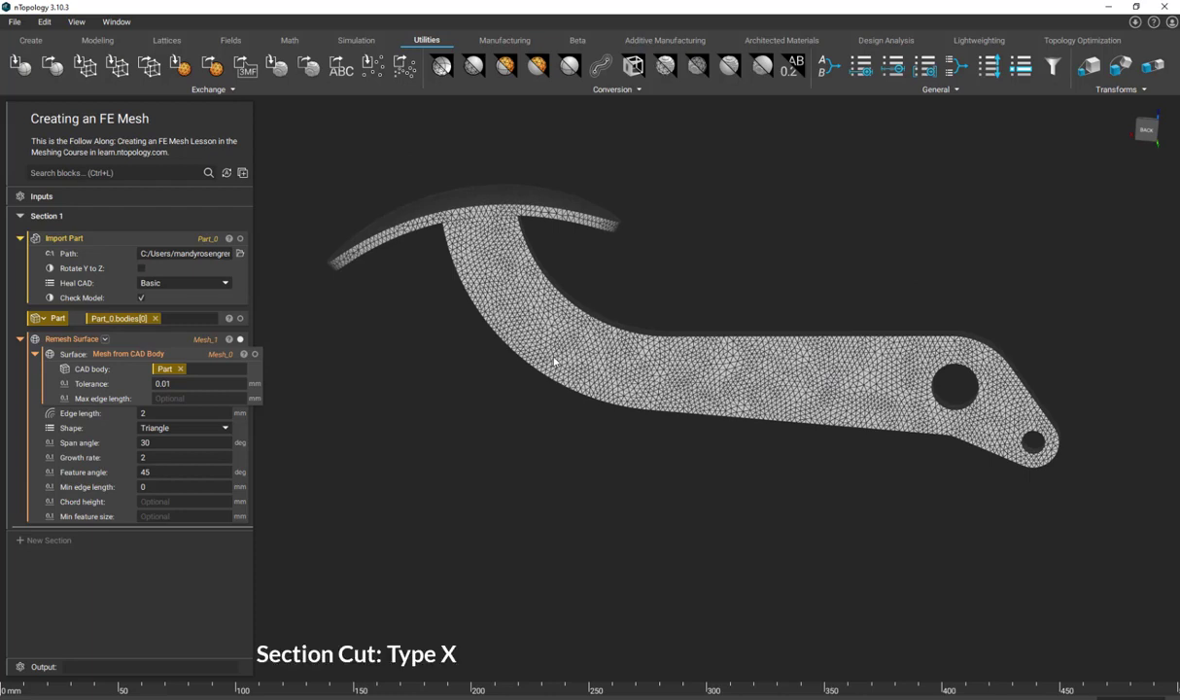
pyautogui.press('x')
pyautogui.moveTo(646, 295); pyautogui.dragTo(597, 265, button='right')
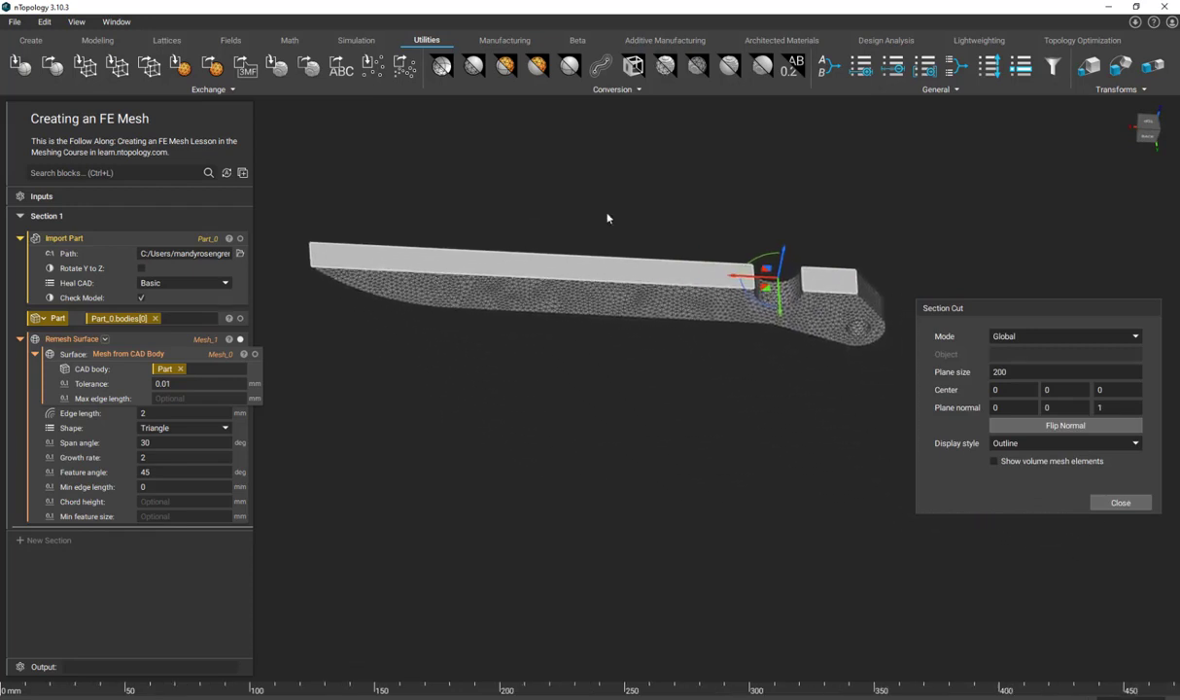
pyautogui.moveTo(638, 340); pyautogui.dragTo(725, 214, button='right')
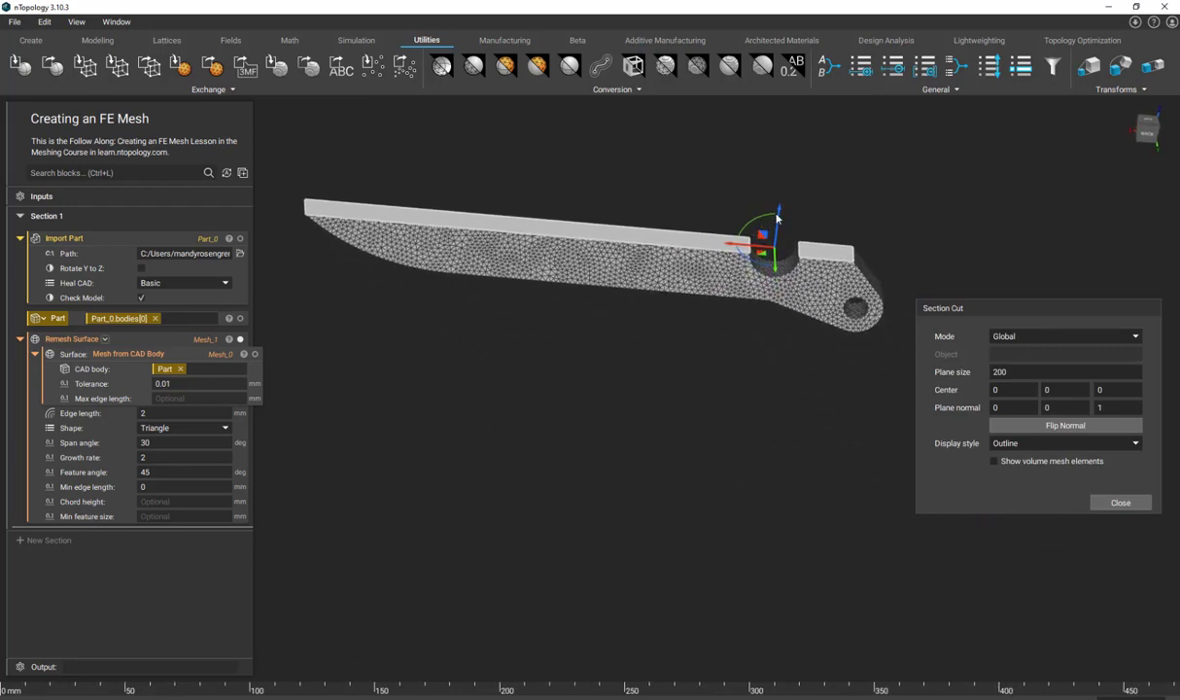
pyautogui.moveTo(777, 220)
pyautogui.mouseDown()
pyautogui.moveTo(789, 134)
pyautogui.moveTo(783, 218)
pyautogui.mouseUp()
pyautogui.moveTo(595, 278); pyautogui.dragTo(599, 291, button='middle')
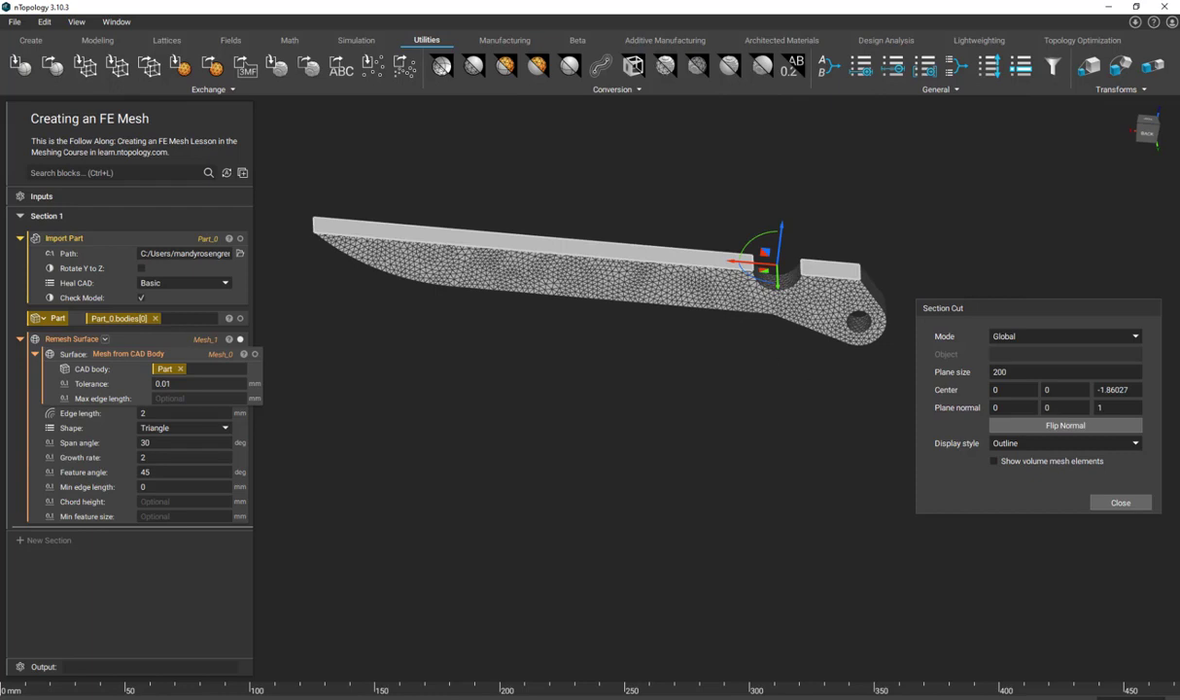
# - Add a Volume Mesh block and nest the Remesh Surface block in it as the domain
pyautogui.click(125, 172)
pyautogui.write('volume mesh')
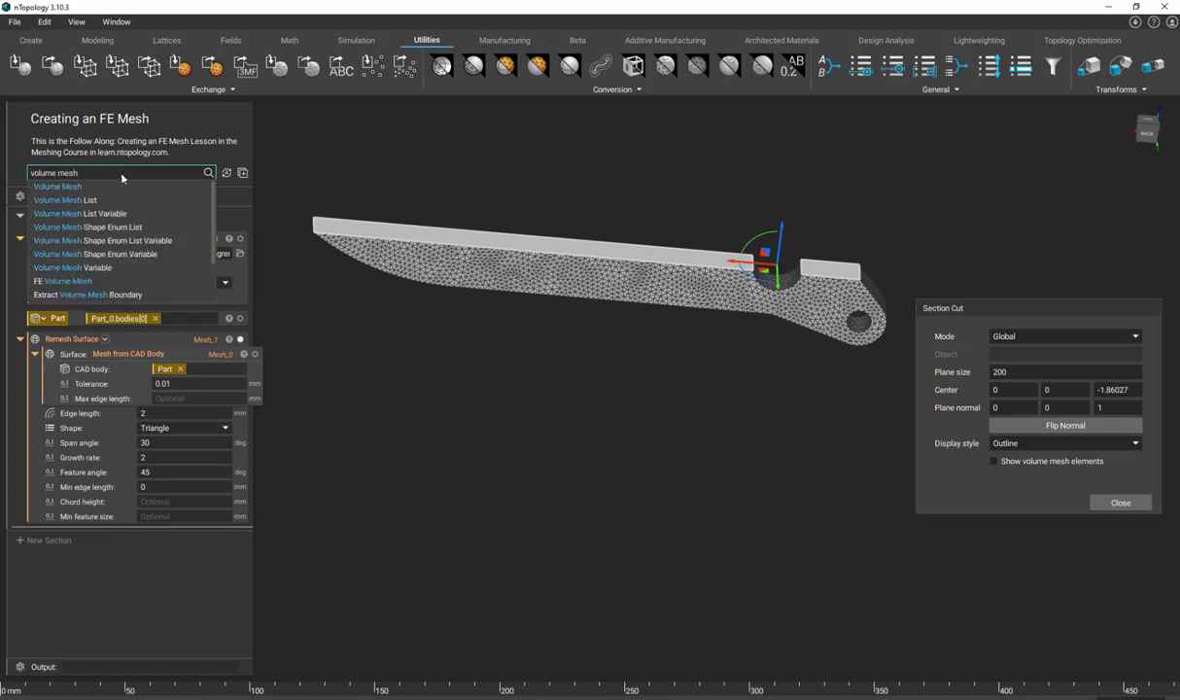
pyautogui.press('Return')
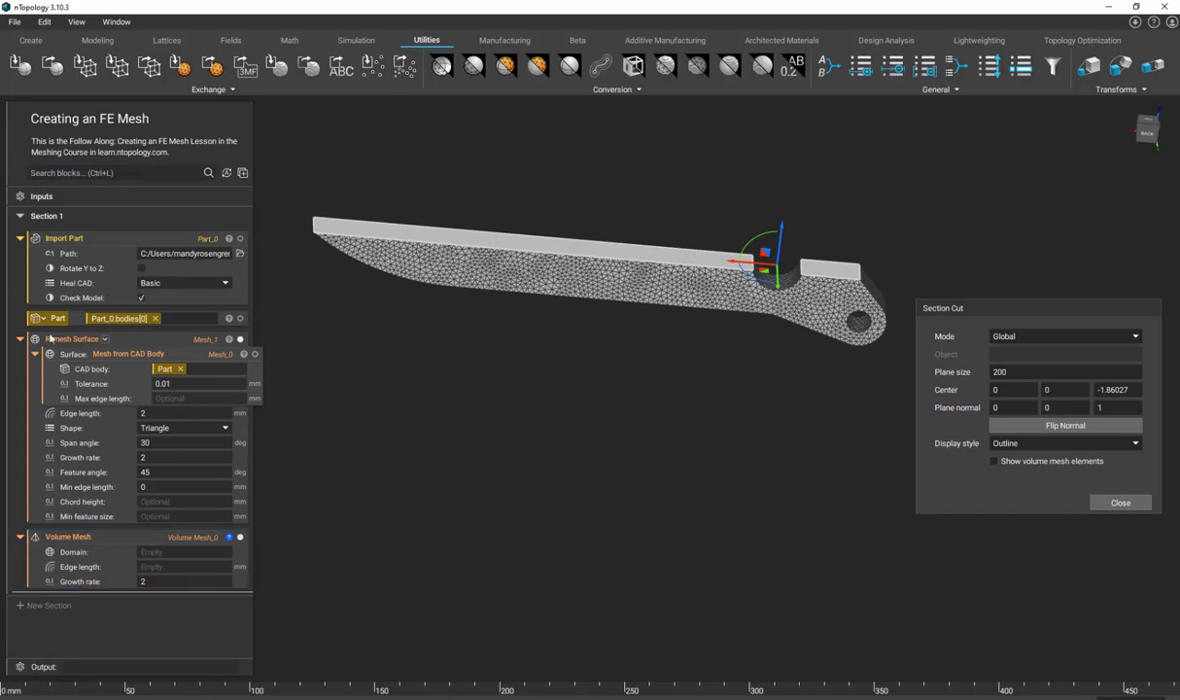
pyautogui.moveTo(71, 340); pyautogui.dragTo(193, 553)
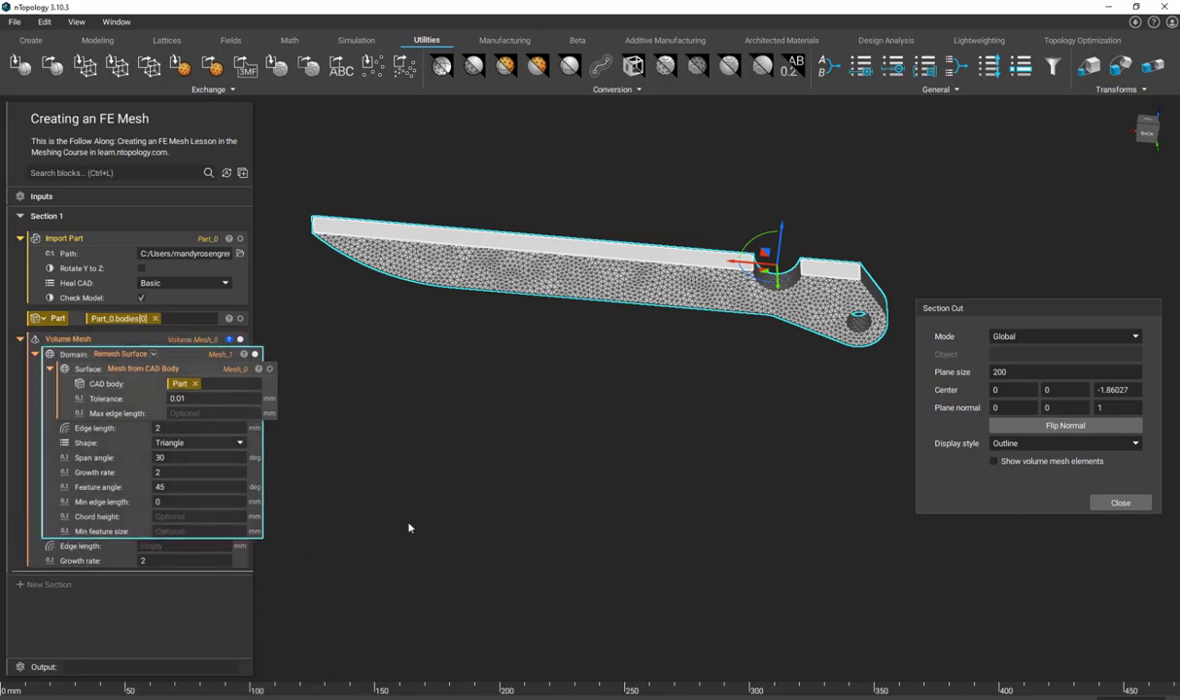
pyautogui.click(364, 529)
# - Set the Volume Mesh block's edge length to 2 mm
pyautogui.click(216, 546)
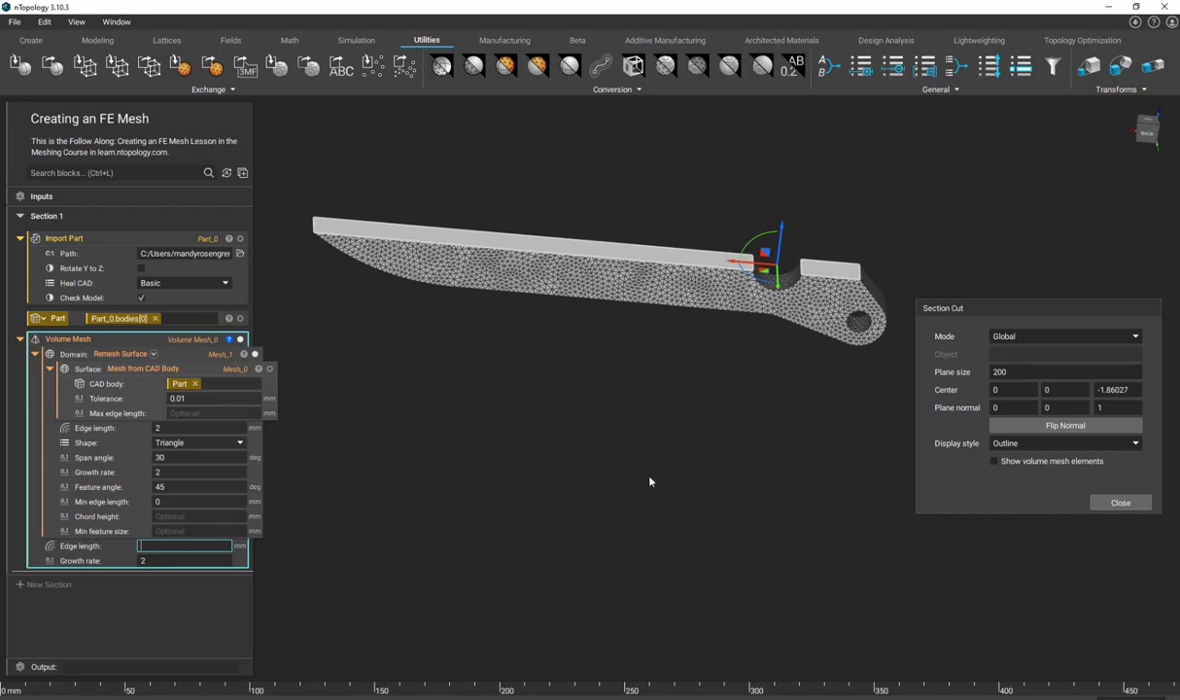
pyautogui.write('2')
pyautogui.press('Return')
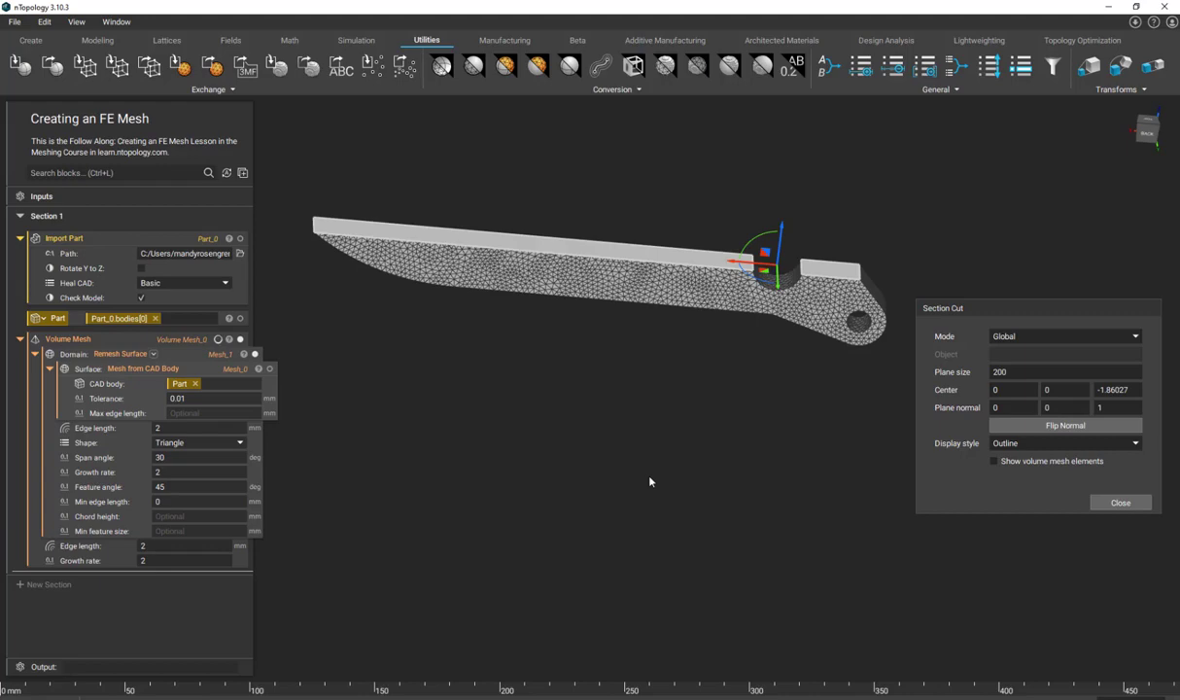
pyautogui.scroll(1, 556, 274)
pyautogui.moveTo(556, 273); pyautogui.dragTo(564, 443, button='middle')
pyautogui.scroll(1, 564, 443)
pyautogui.scroll(5, 564, 445)
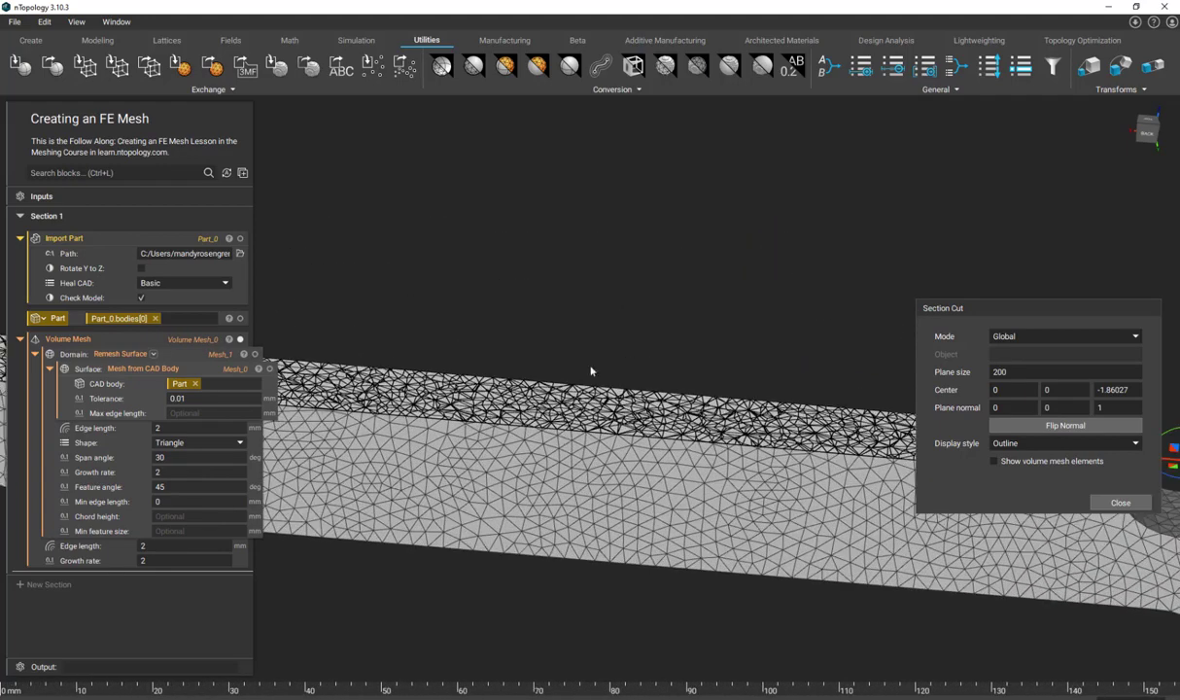
# - Check the volume mesh in the cut view of the pedal and close the section cut
pyautogui.moveTo(495, 391); pyautogui.dragTo(557, 392, button='right')
pyautogui.scroll(-5, 555, 348)
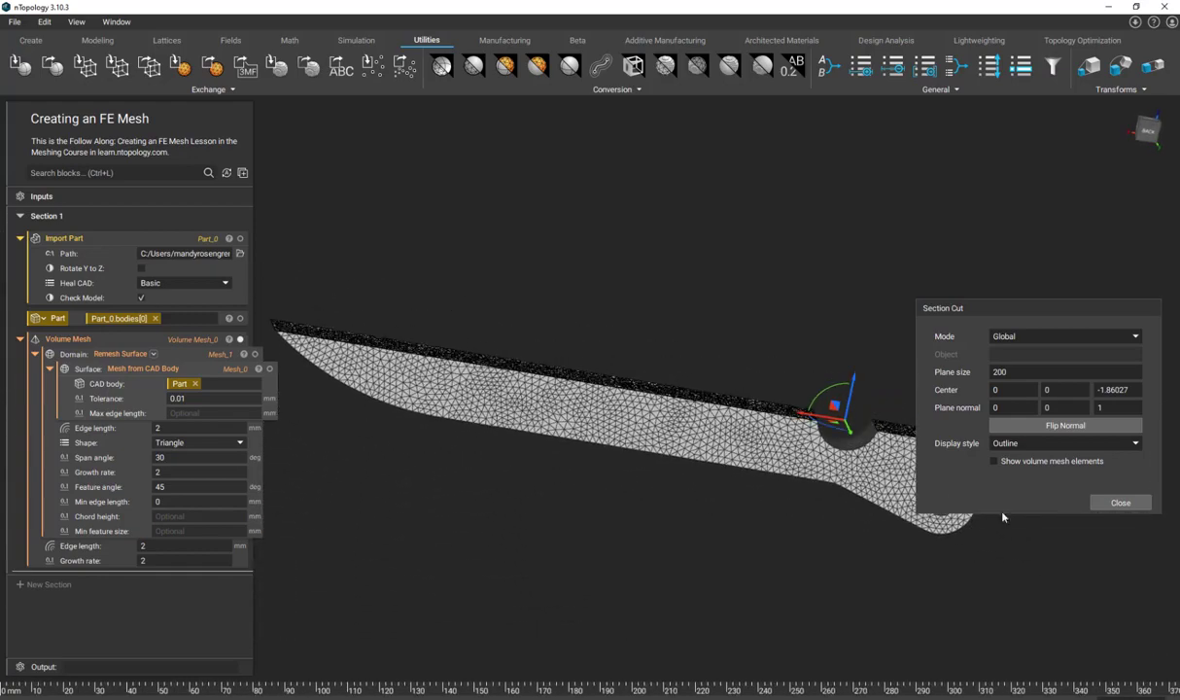
pyautogui.click(1121, 503)
pyautogui.moveTo(457, 360); pyautogui.dragTo(538, 468, button='right')
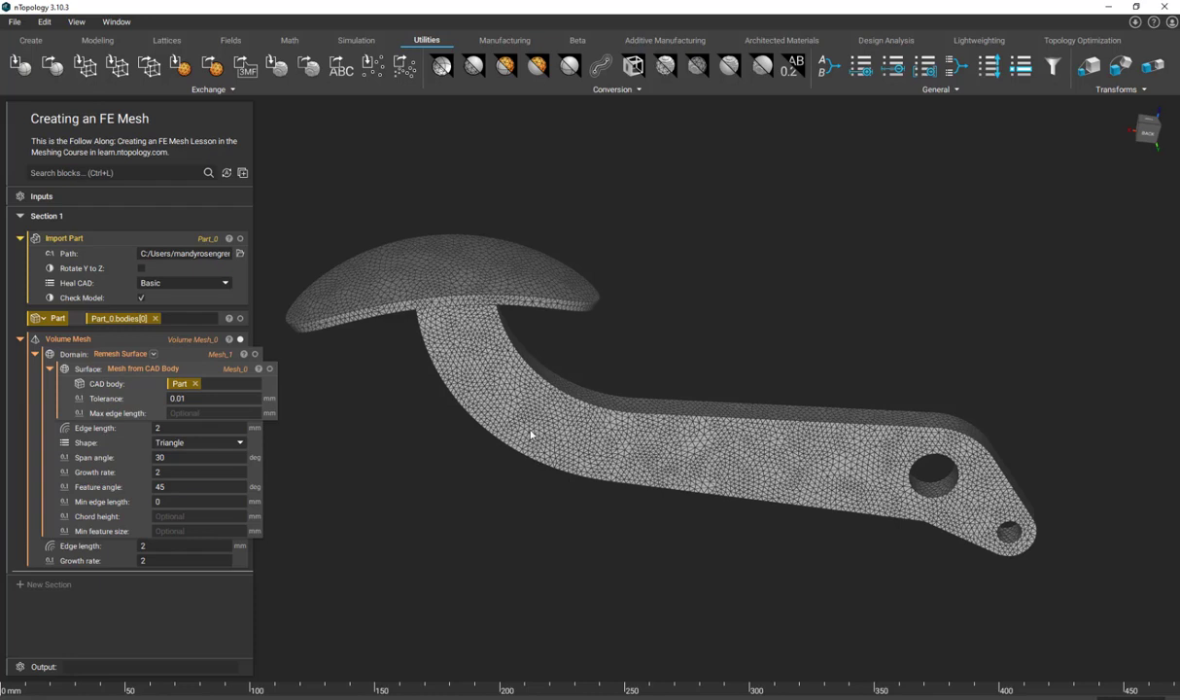
# - Add an FE Volume Mesh block and nest the Volume Mesh block in it as the discretization
pyautogui.click(59, 172)
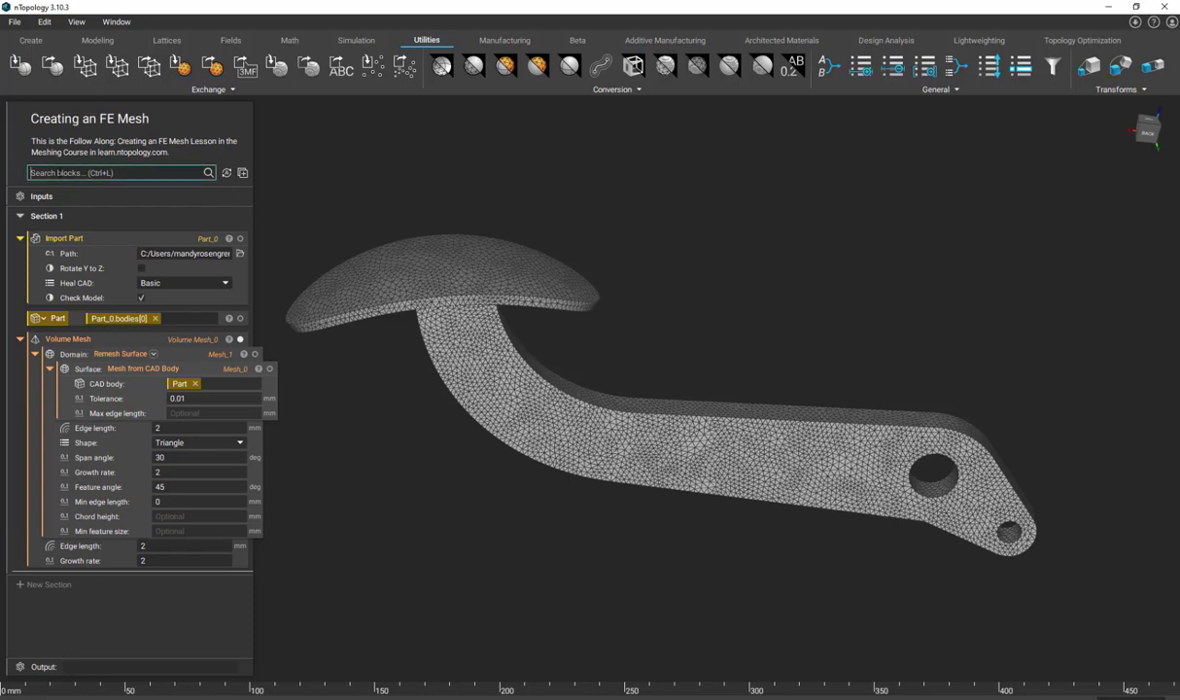
pyautogui.write('fe mesh')
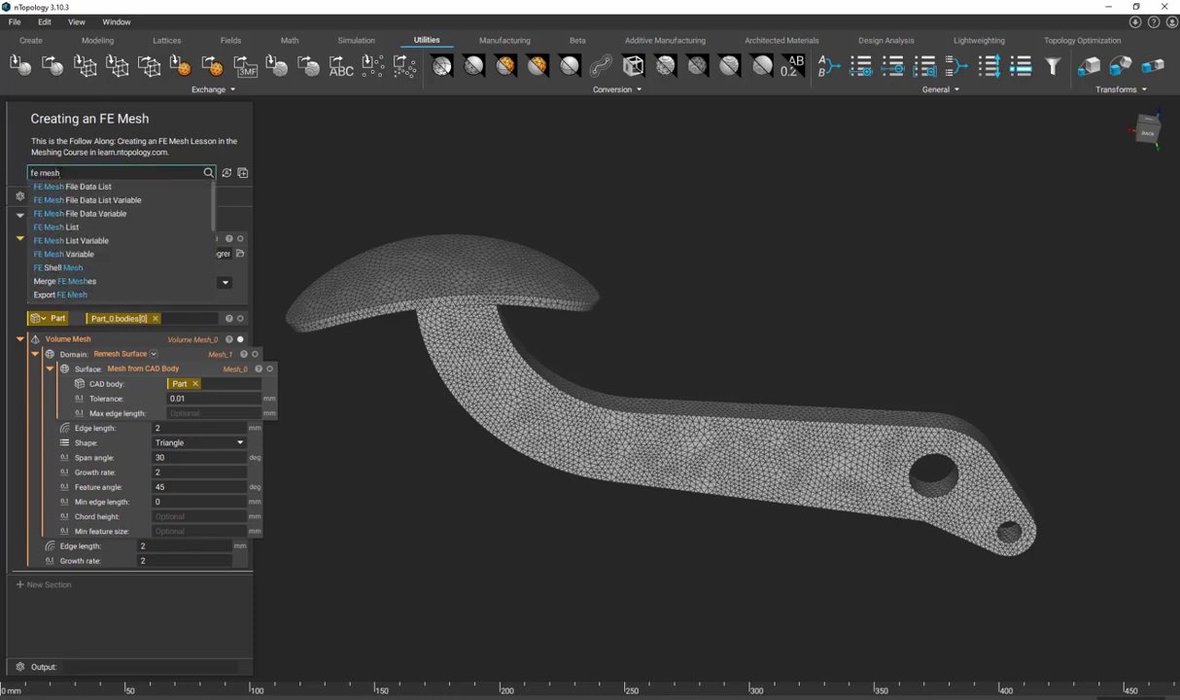
pyautogui.scroll(-2, 56, 248)
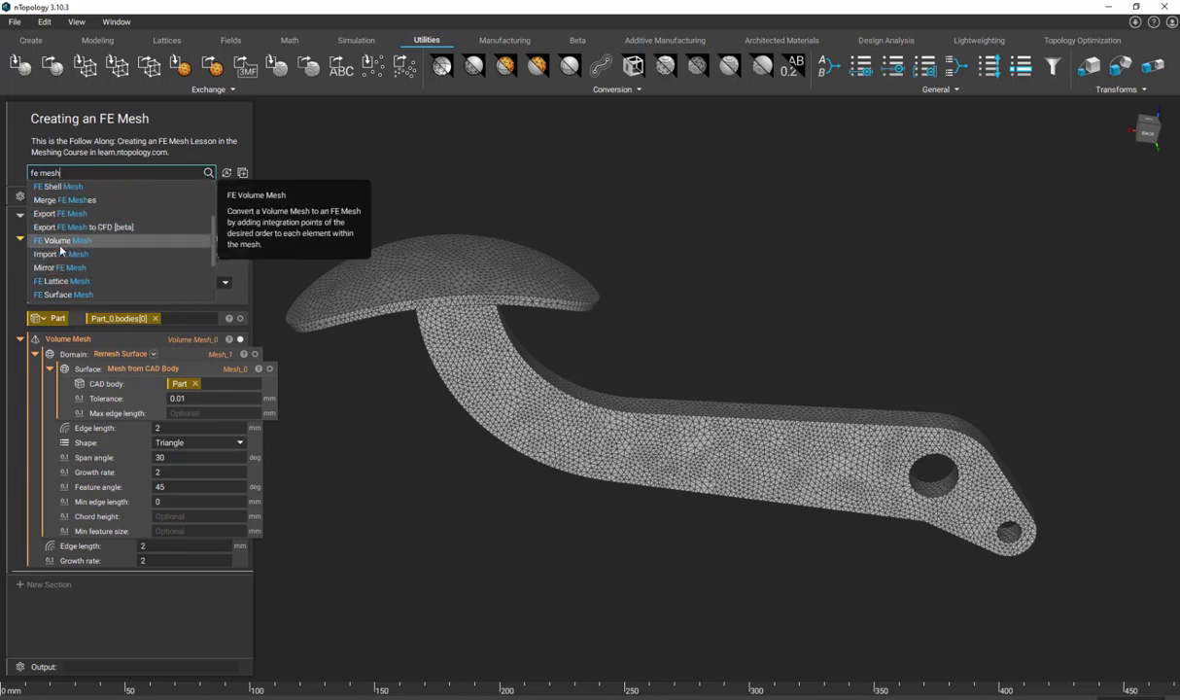
pyautogui.click(59, 242)
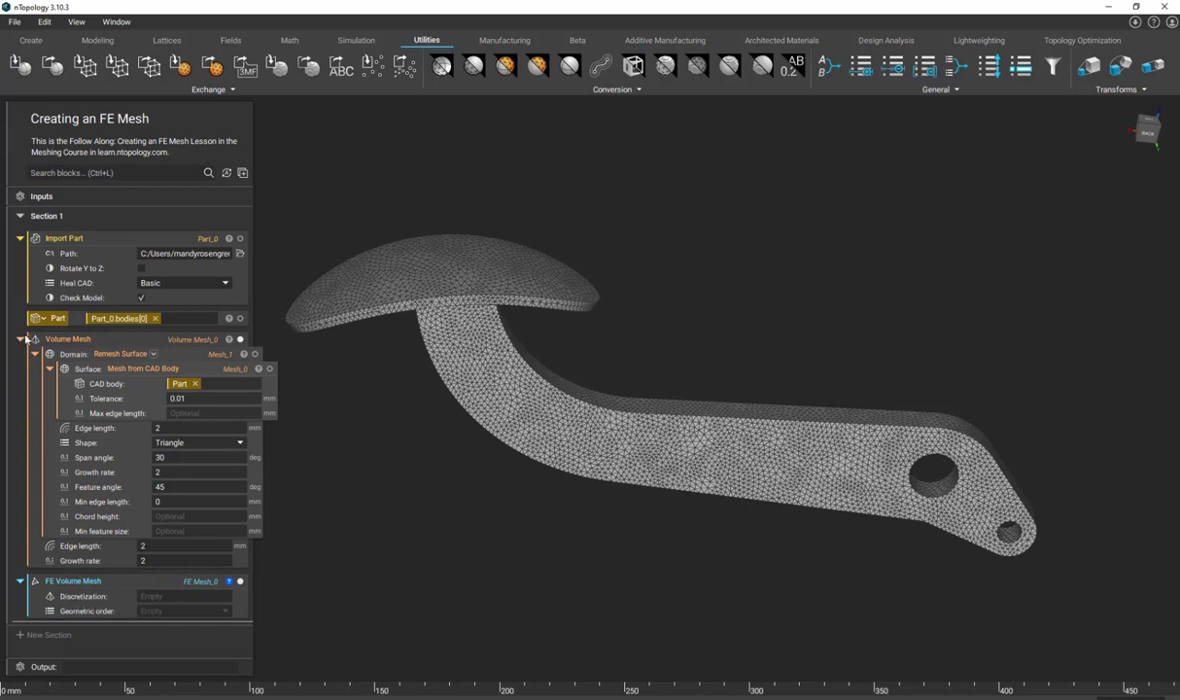
pyautogui.moveTo(50, 339); pyautogui.dragTo(136, 573)
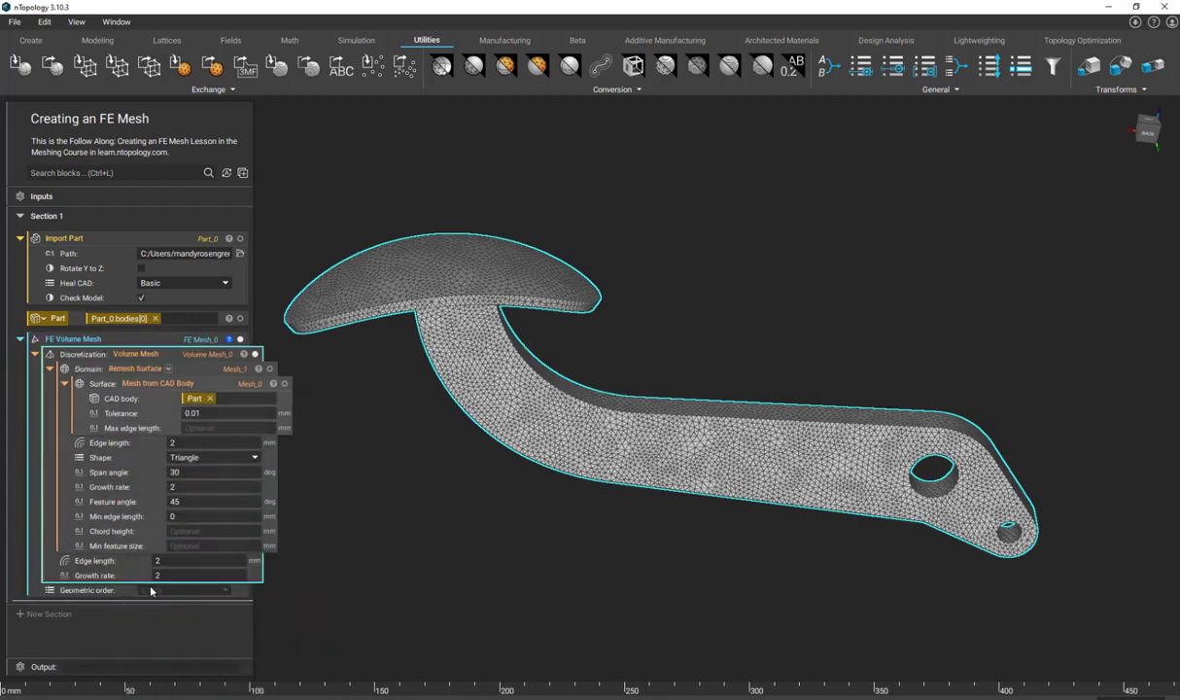
# - Set the FE Volume Mesh block's geometric order to Linear and view the resulting pedal mesh
pyautogui.click(151, 590)
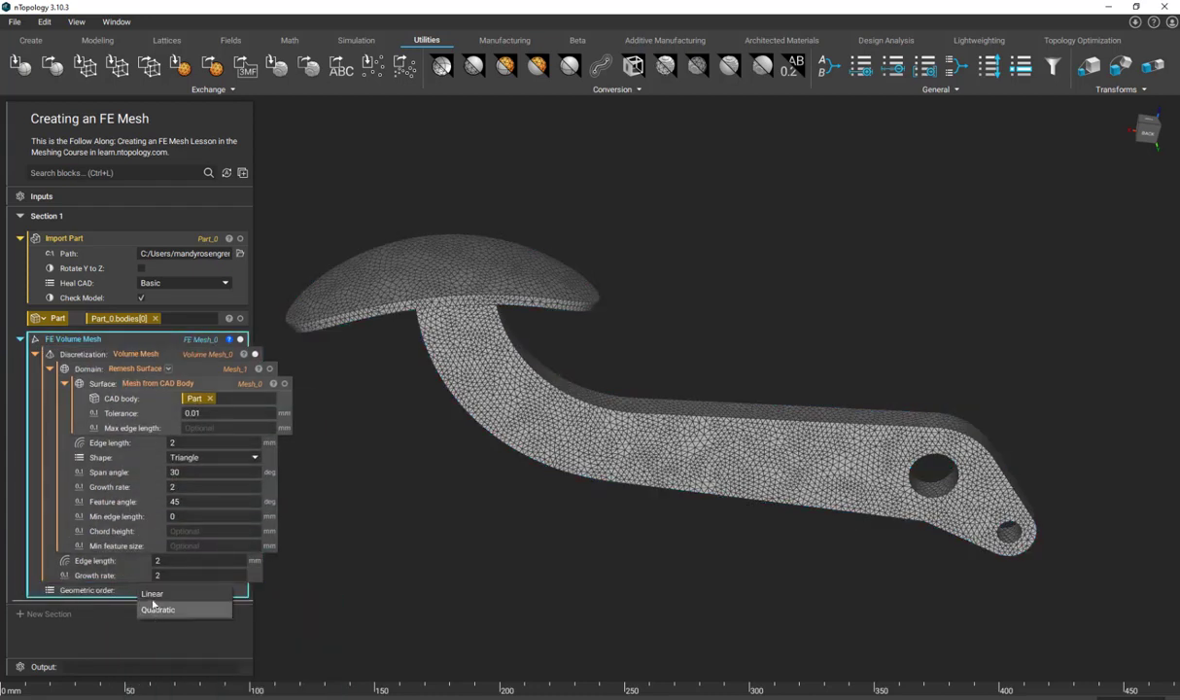
pyautogui.click(151, 597)
pyautogui.click(395, 557)
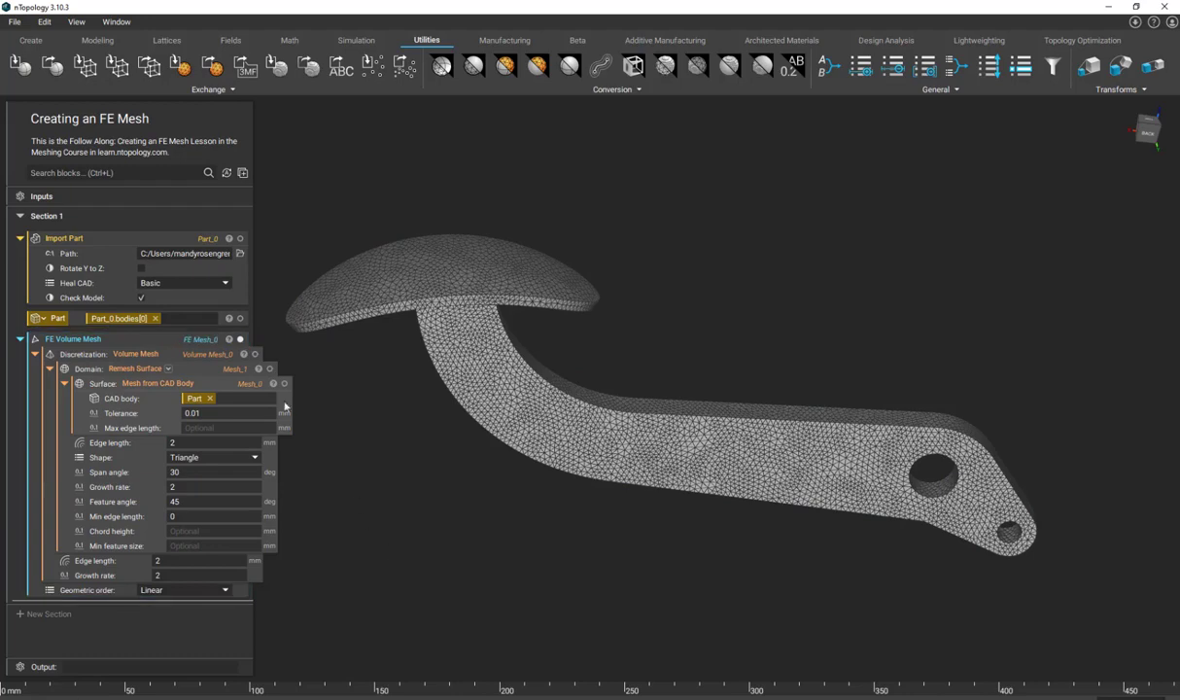
pyautogui.click(167, 353)
pyautogui.moveTo(529, 443)
pyautogui.mouseDown(button='right')
pyautogui.moveTo(708, 433)
pyautogui.moveTo(532, 434)
pyautogui.mouseUp(button='right')
pyautogui.click(443, 511)
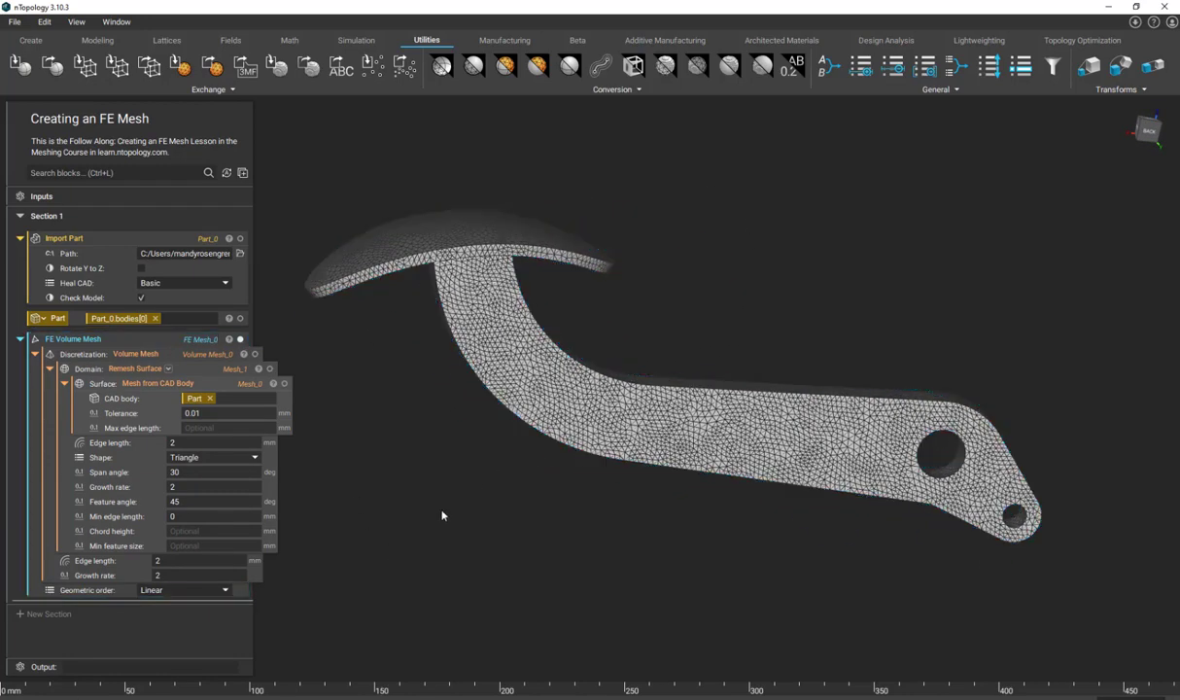